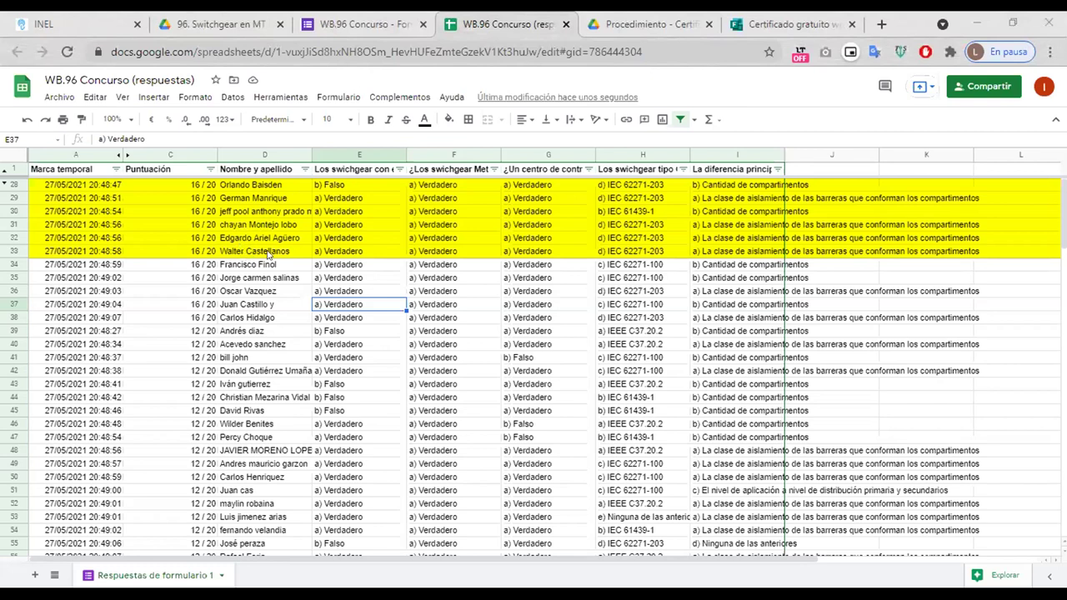
Point out rows 34 to 36 of the contest responses and the participant name in row 33
left_click(15, 265)
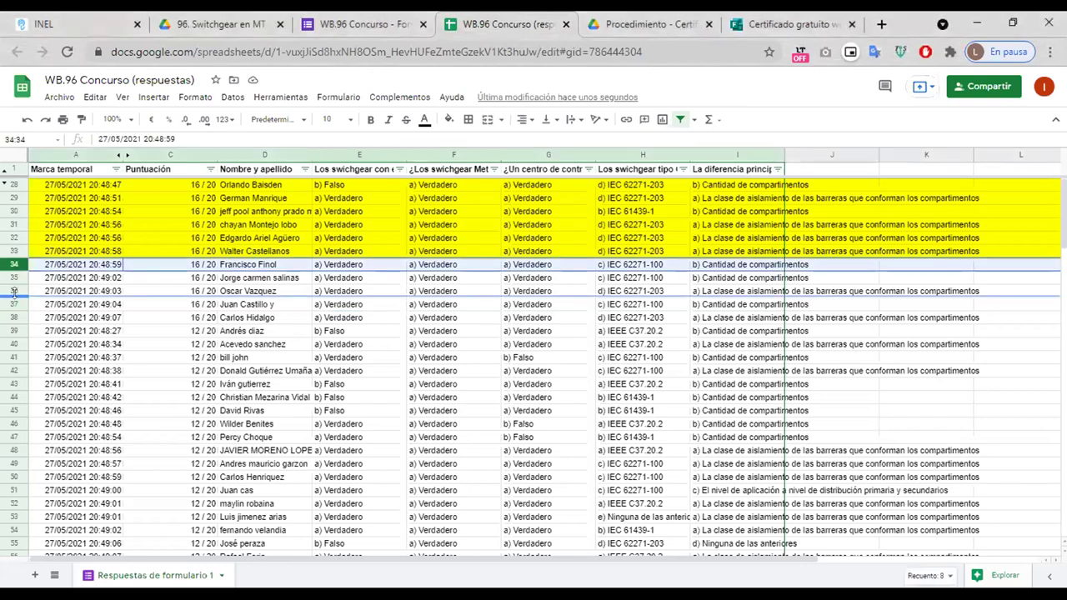
left_click(15, 291, "shift")
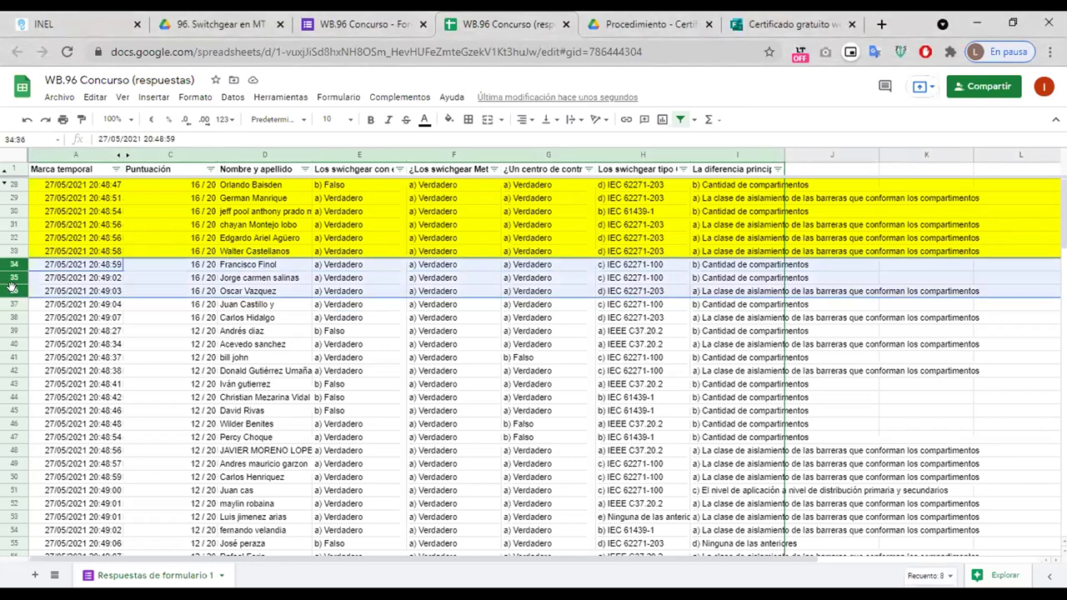
left_click(140, 278)
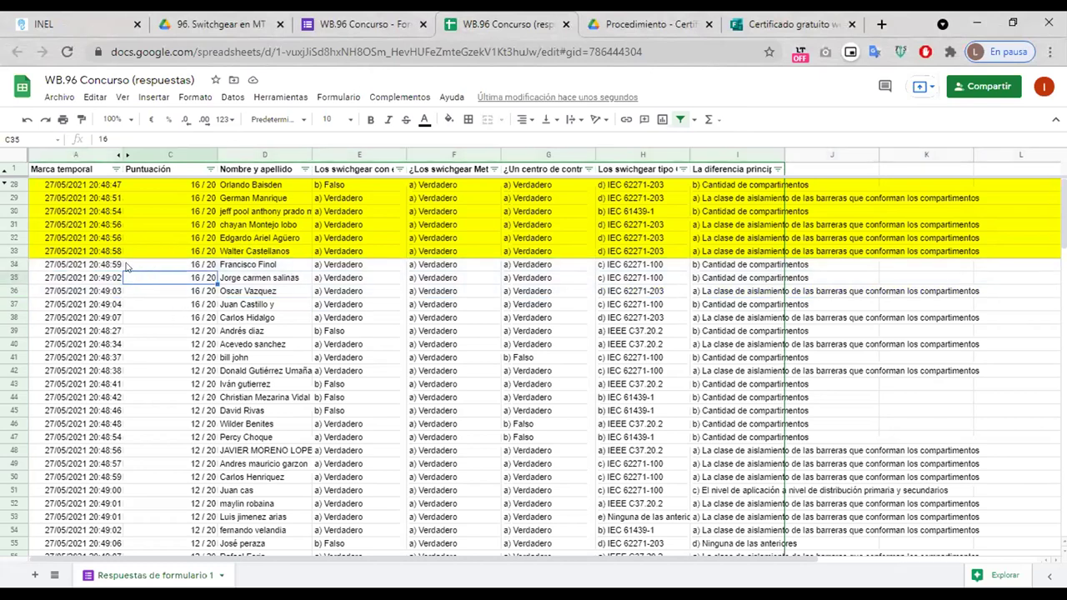
left_click(235, 251)
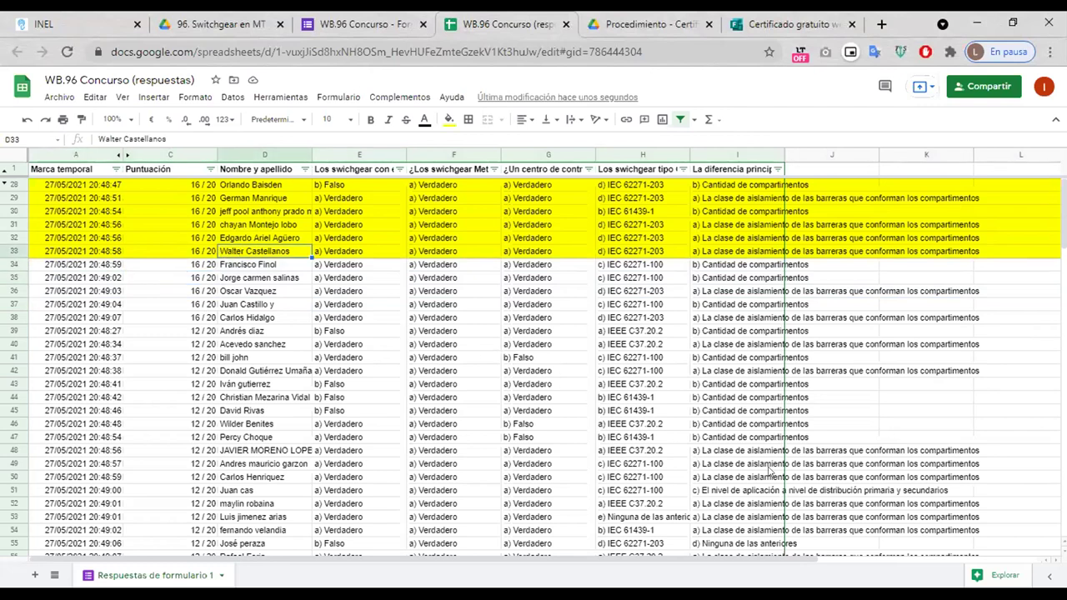
Switch to the INEL online courses page and highlight the contact e-mail in its footer
left_click(95, 18)
scroll(565, 255, "down", 5)
scroll(566, 255, "down", 10)
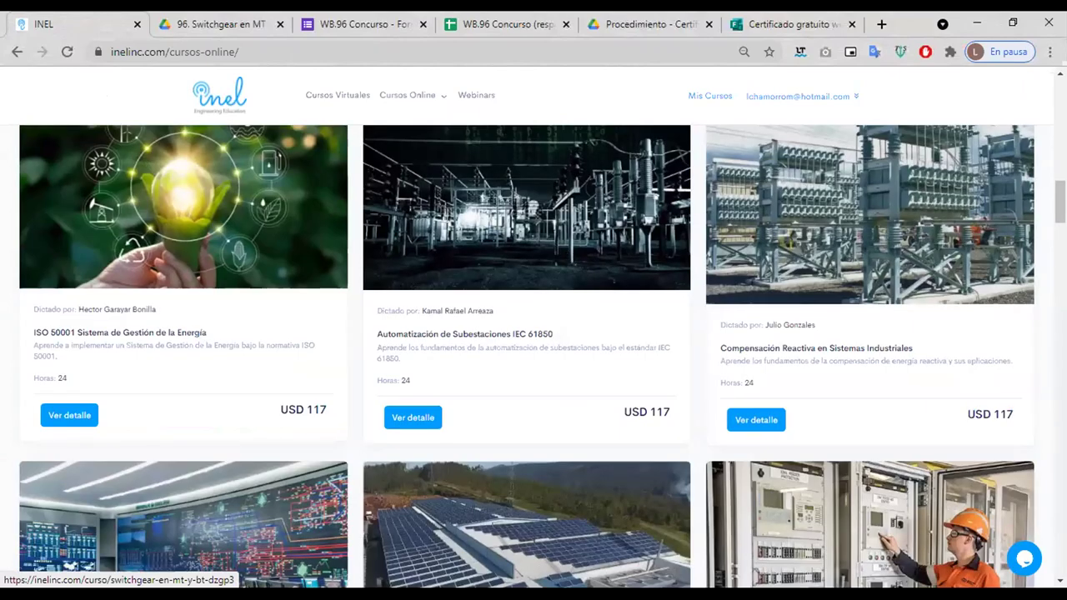
scroll(533, 333, "down", 10)
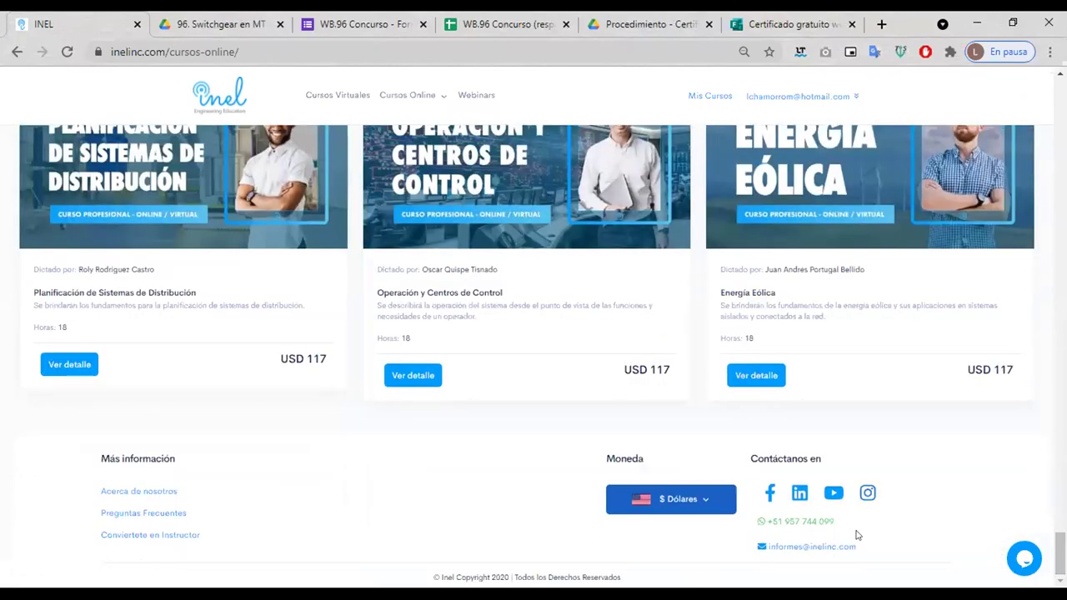
left_click_drag(866, 550, 767, 546)
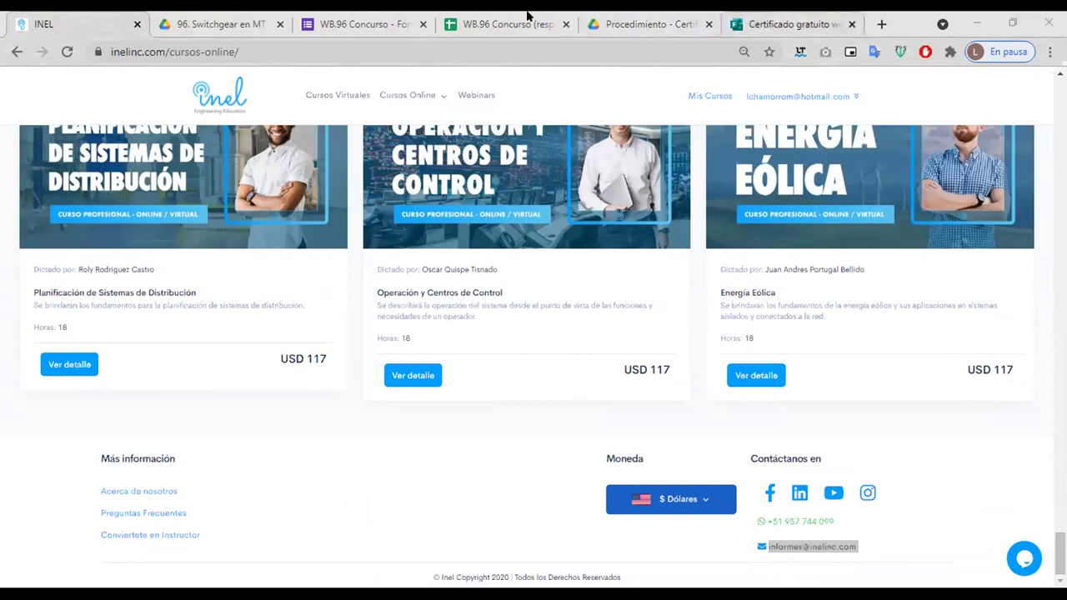
Return to the contest responses spreadsheet and select rows 34 to 38
left_click(495, 15)
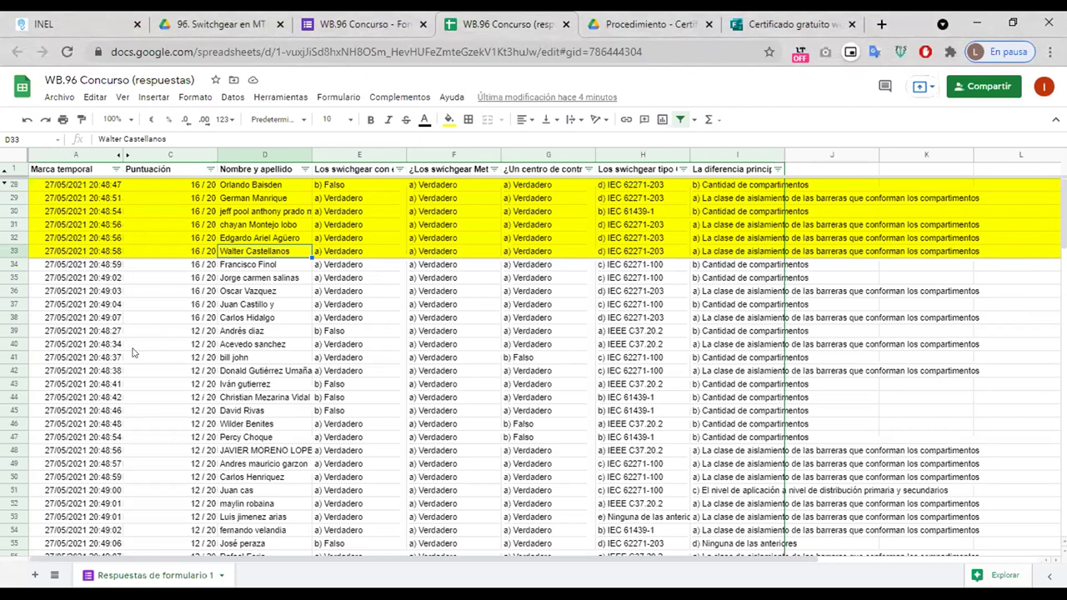
left_click(17, 317)
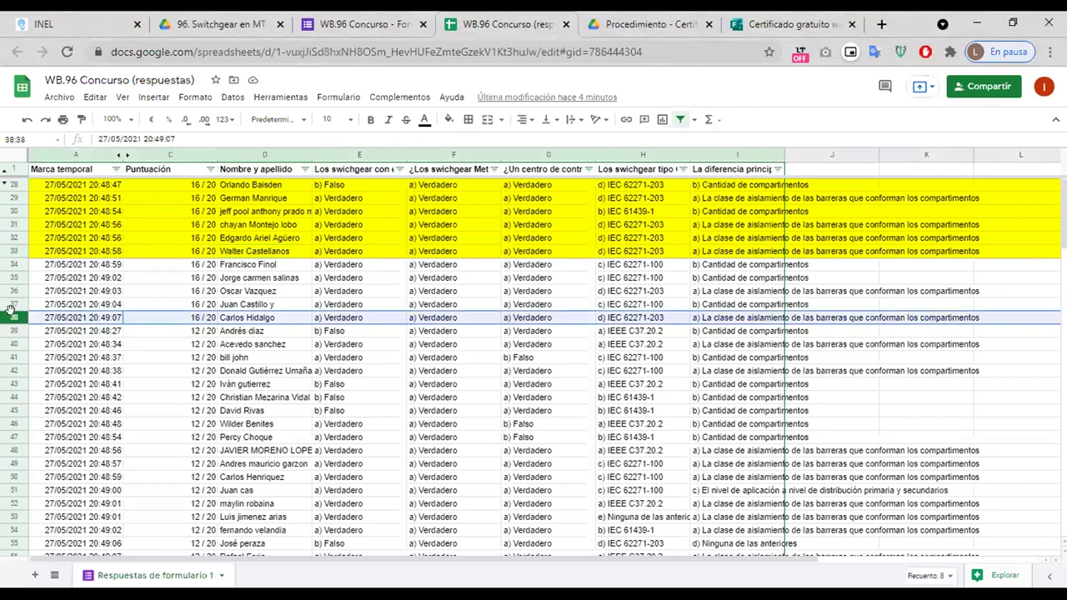
left_click(17, 265, "shift")
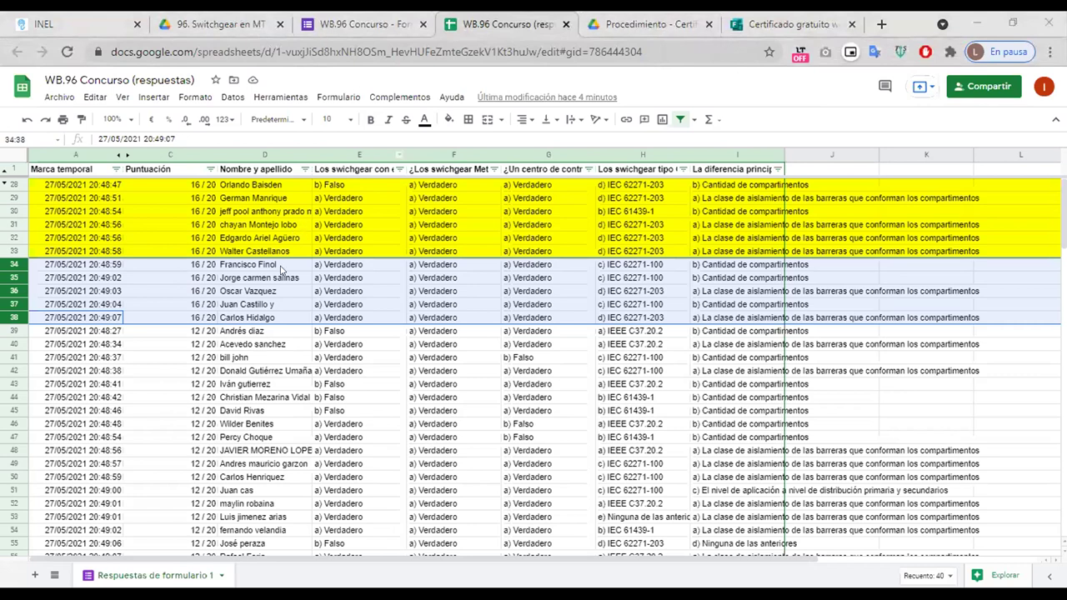
Open the free certificate procedure PDF, enlarge it, and review it from the cover to the Facebook and LinkedIn sharing instructions on page 3
left_click(667, 15)
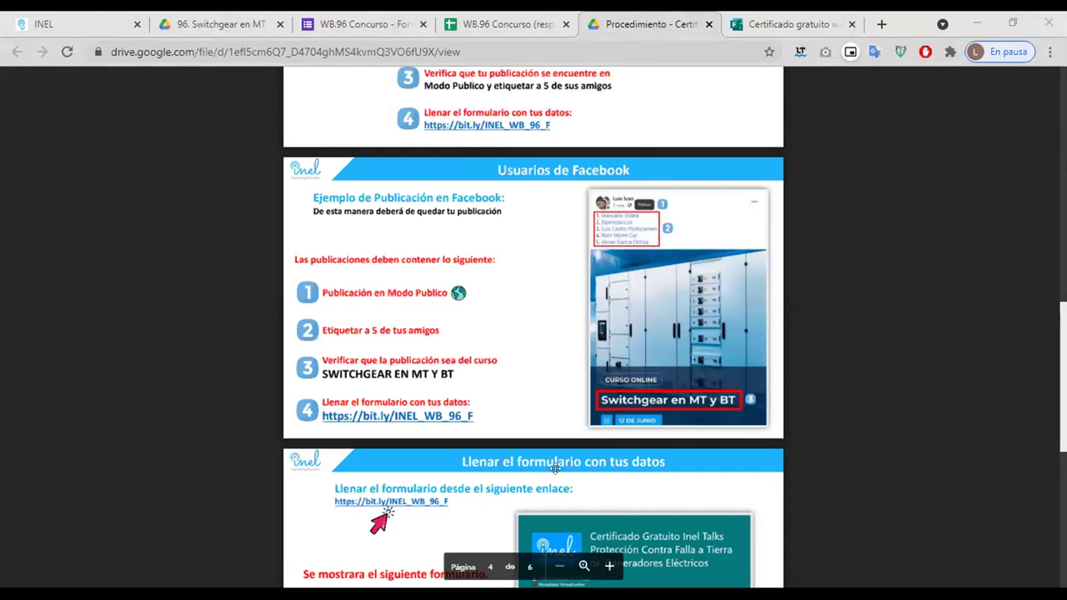
left_click(609, 566)
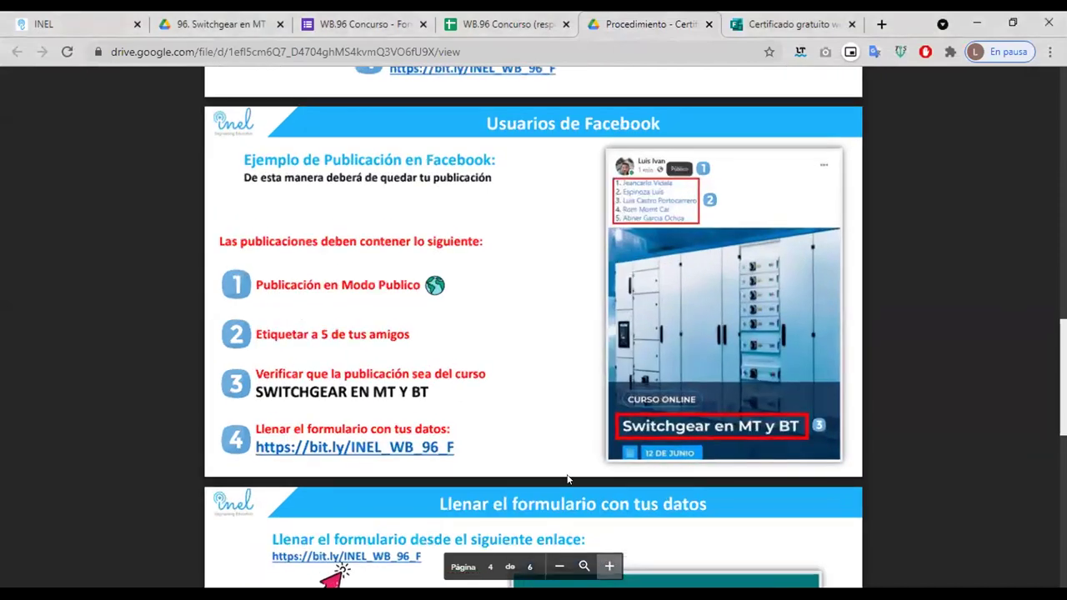
scroll(566, 479, "up", 8)
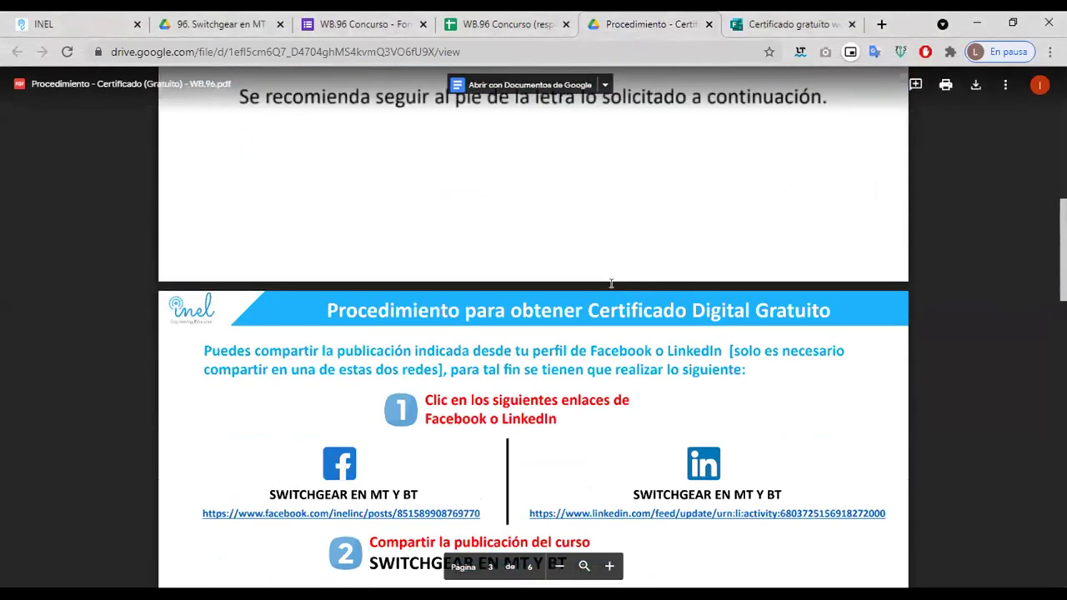
scroll(611, 283, "up", 8)
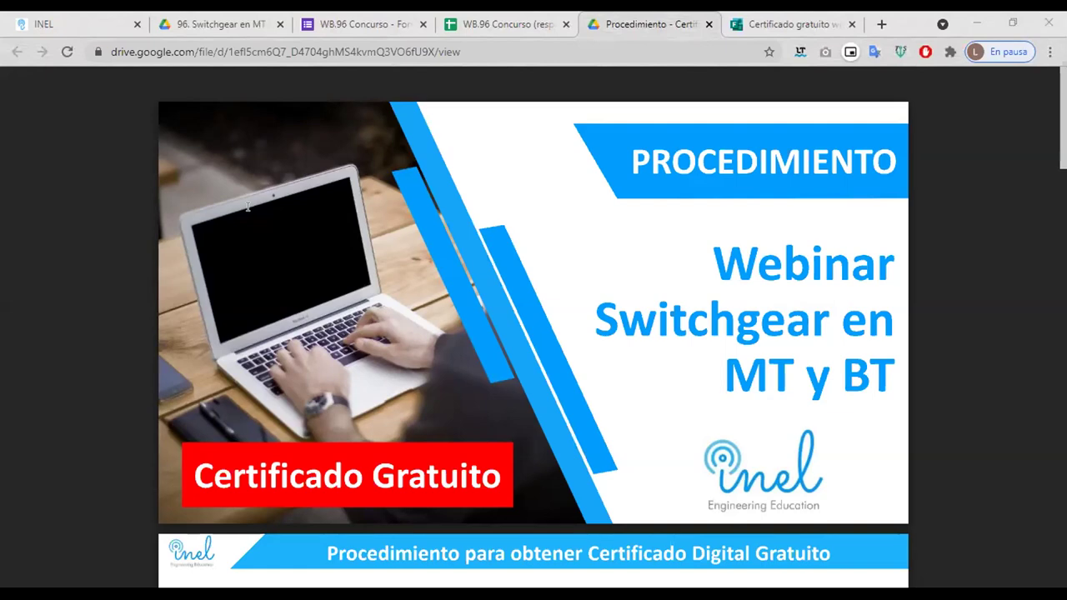
scroll(654, 335, "down", 3)
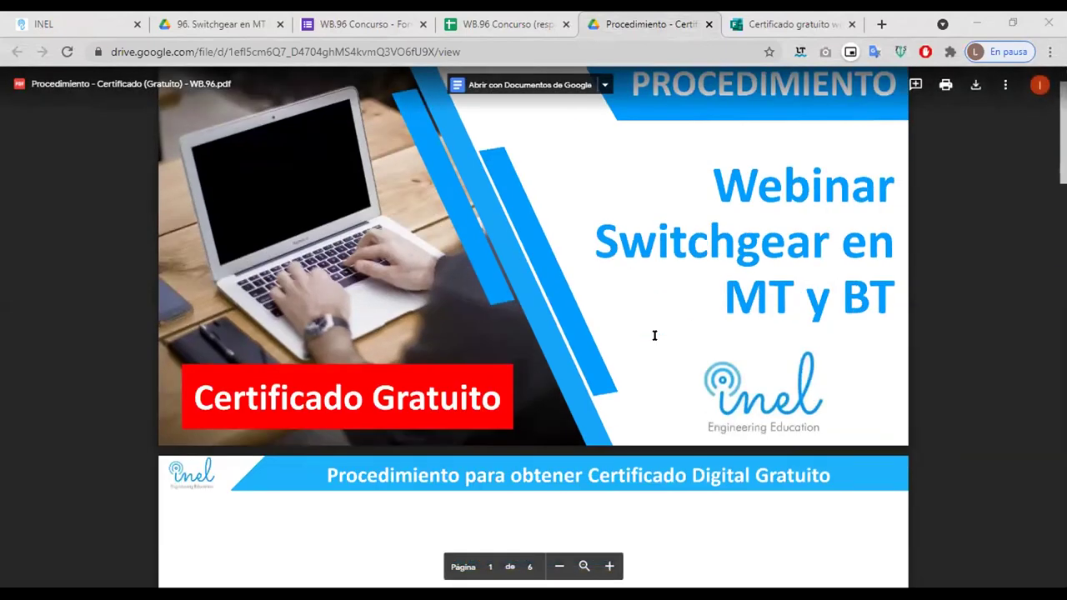
scroll(654, 335, "down", 8)
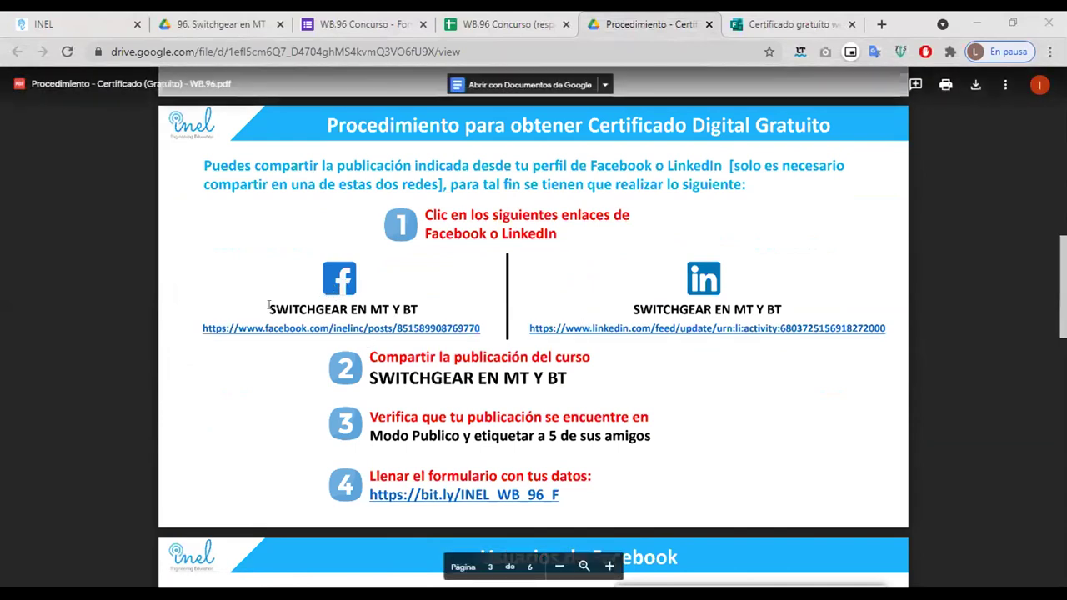
left_click_drag(268, 306, 417, 307)
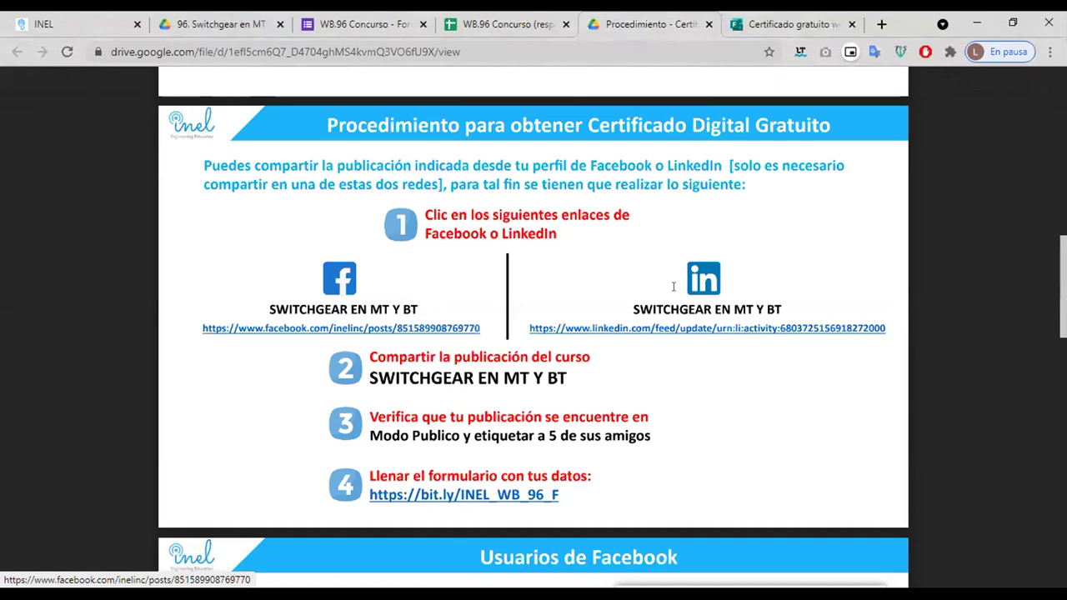
Open the Switchgear en MT y BT course posts on Facebook and LinkedIn from the procedure's links, and bring up the Facebook post
left_click(330, 330)
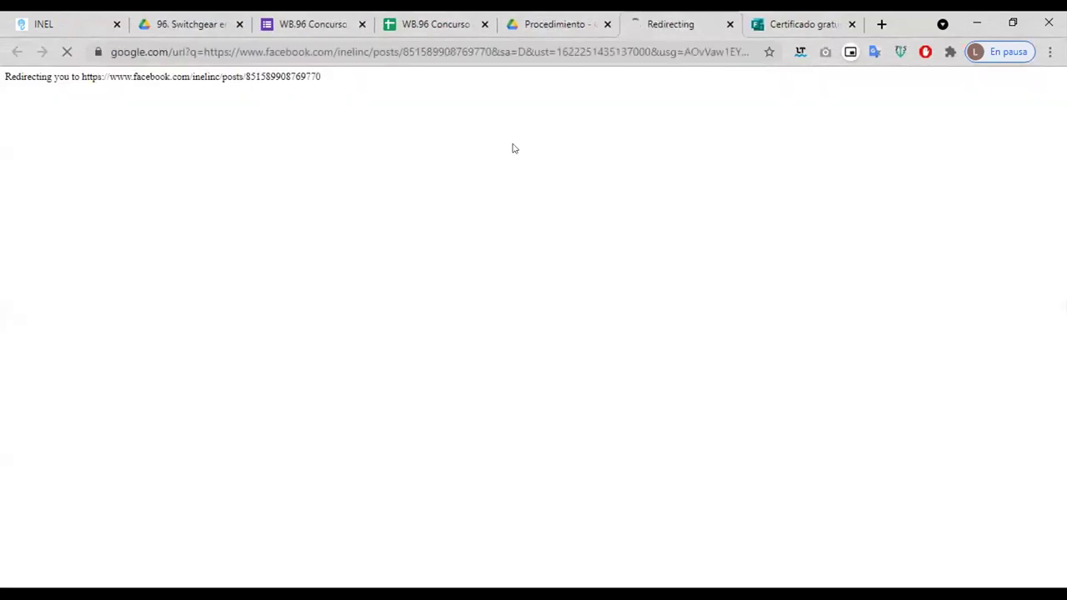
left_click(545, 30)
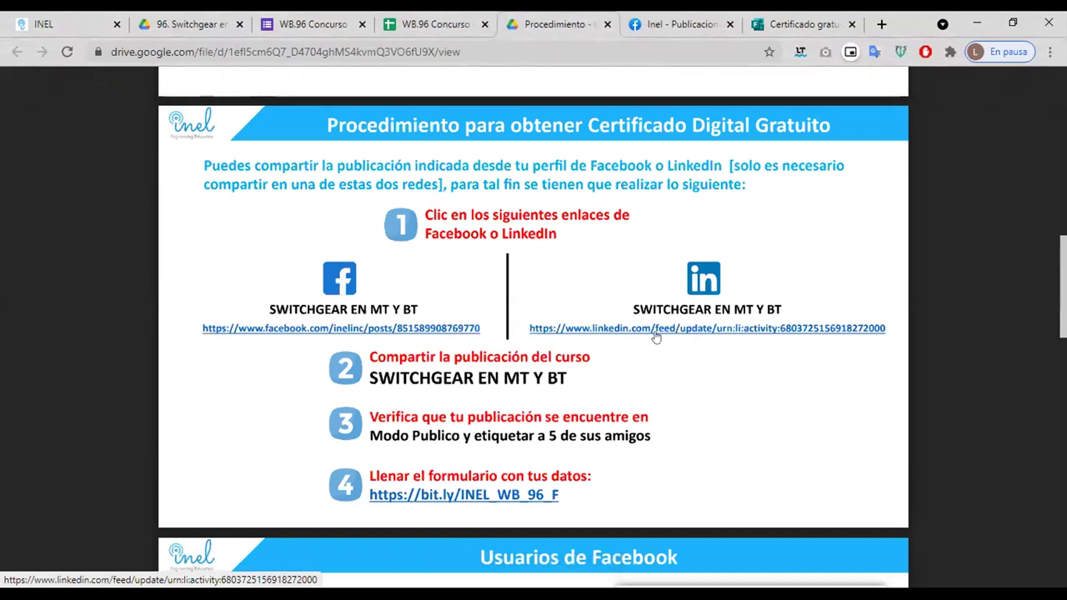
left_click(679, 331)
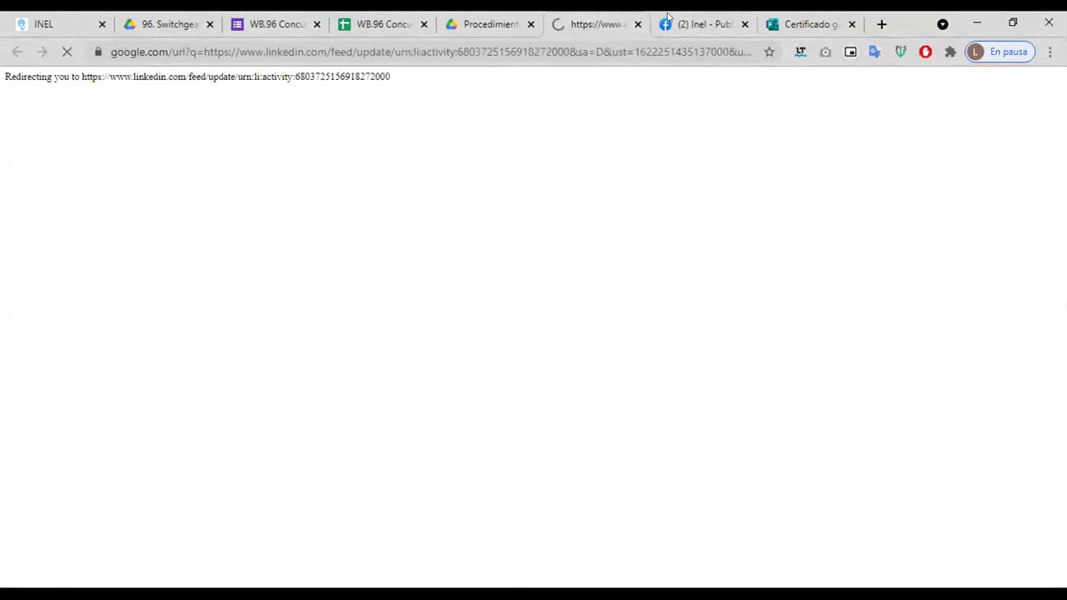
key("ctrl+Tab")
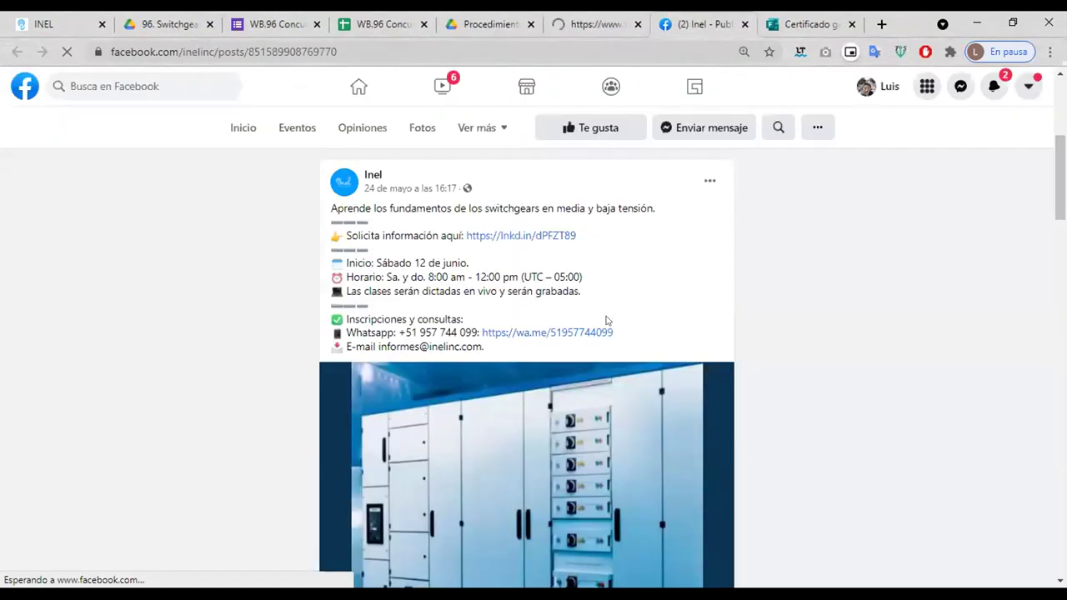
Start sharing the Switchgear en MT y BT Facebook post to the news feed
scroll(641, 461, "down", 3)
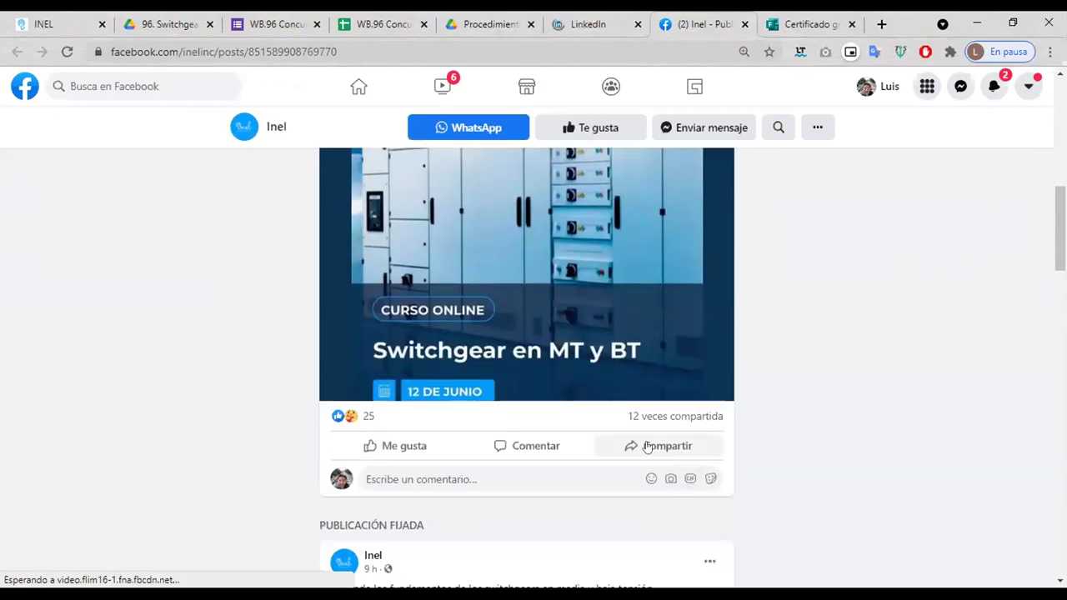
left_click(646, 446)
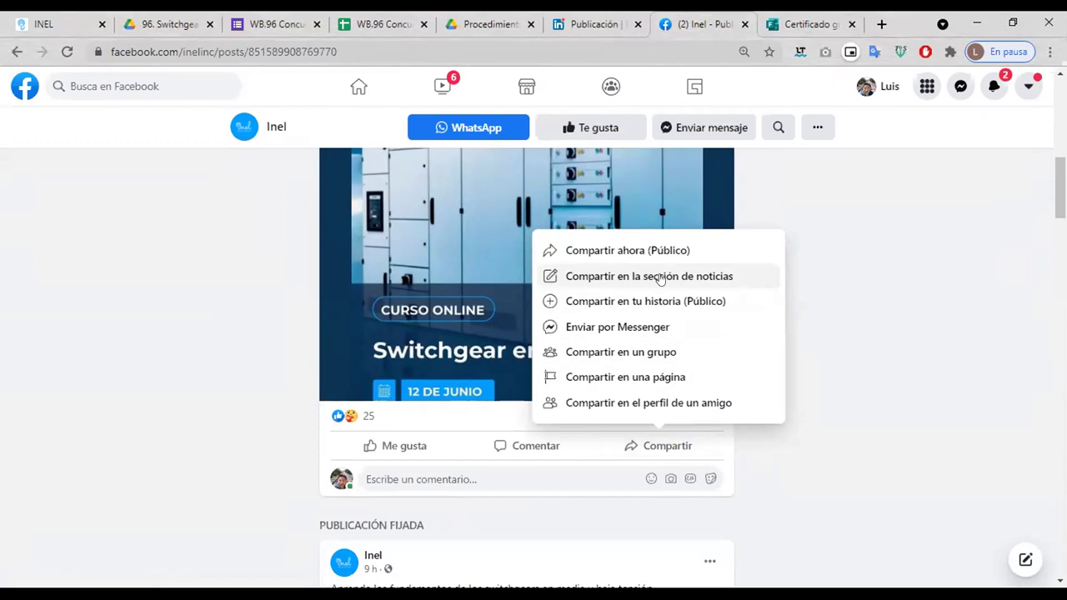
left_click(615, 278)
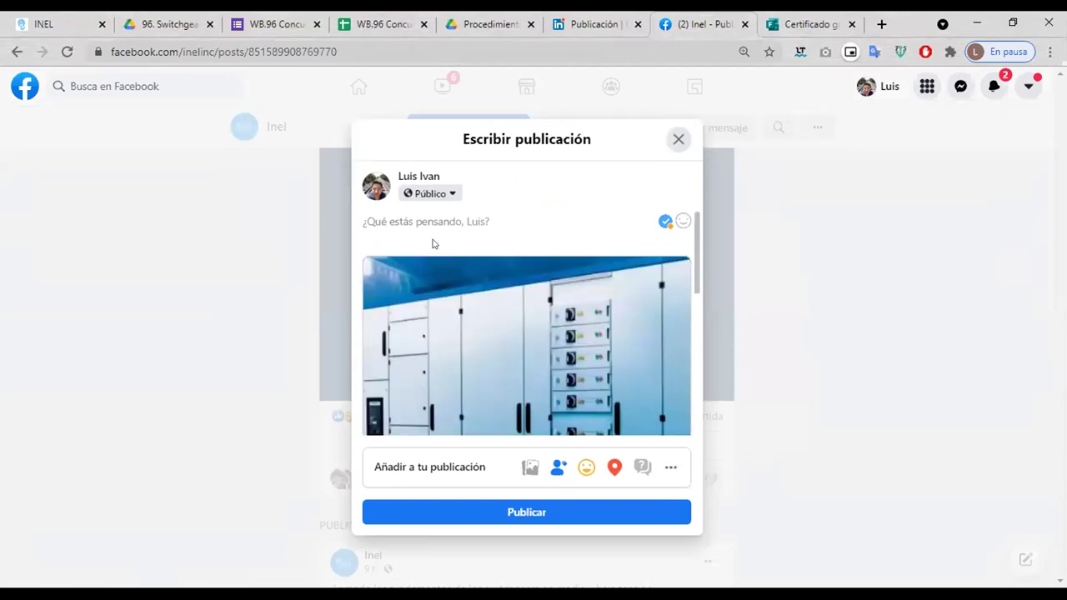
Go back to the procedure PDF and review sharing steps 2 to 4 and the example Facebook post
left_click(400, 15)
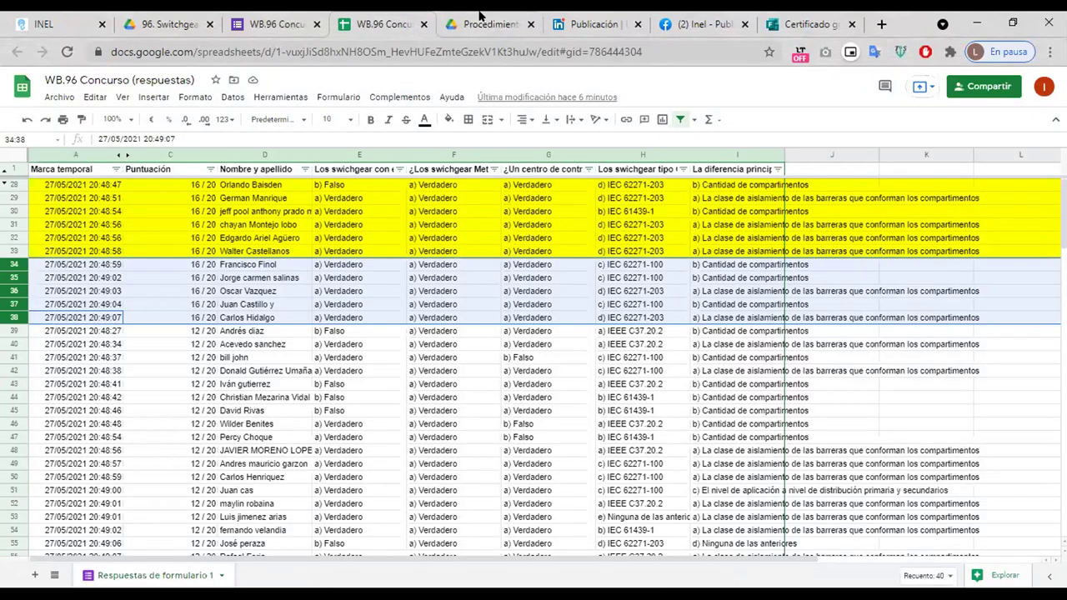
left_click(479, 16)
scroll(434, 311, "down", 1)
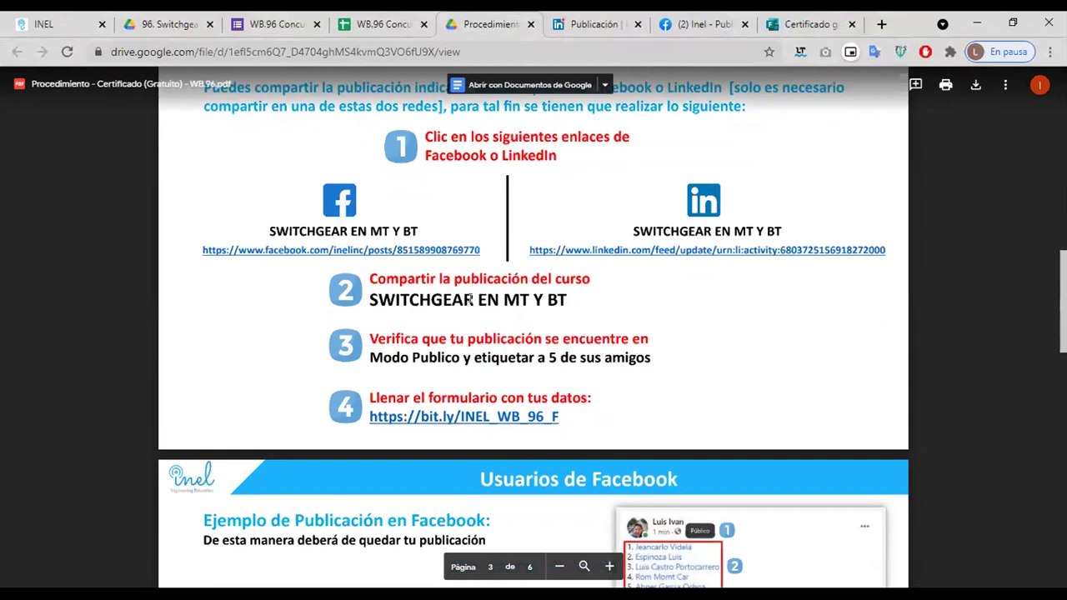
scroll(585, 303, "down", 2)
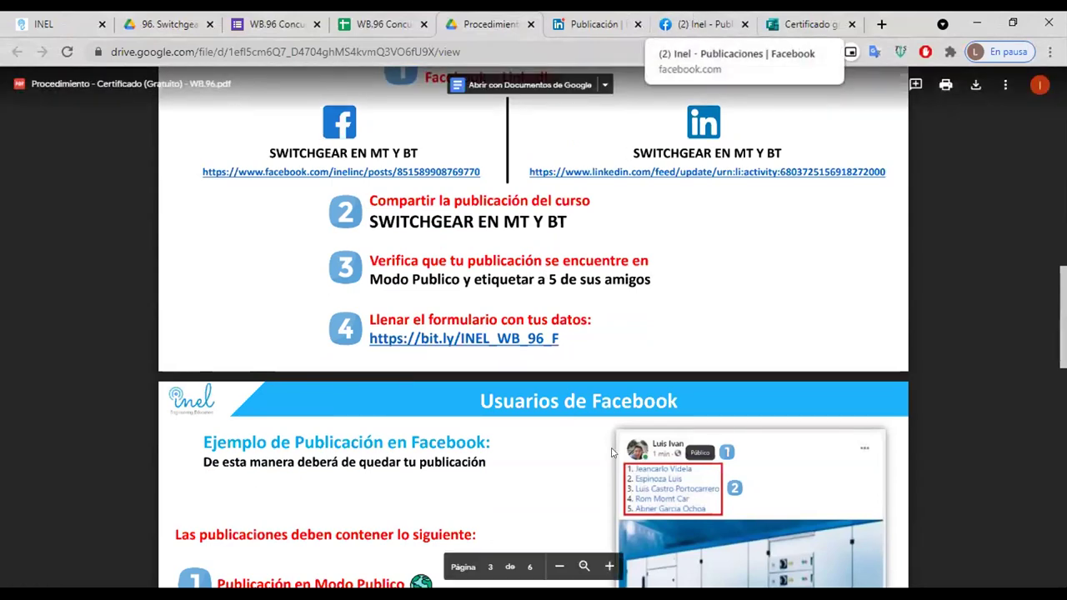
In the Facebook share post, begin a numbered list with "1." and tag the first friend on that line
left_click(697, 23)
left_click(411, 219)
type("1.")
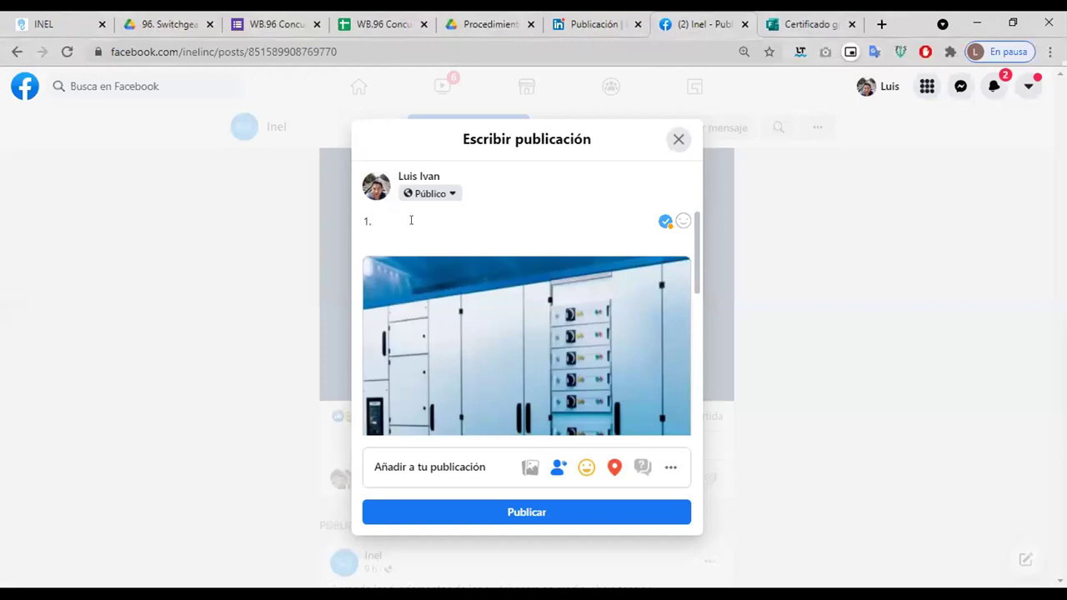
type(" @")
type("jea")
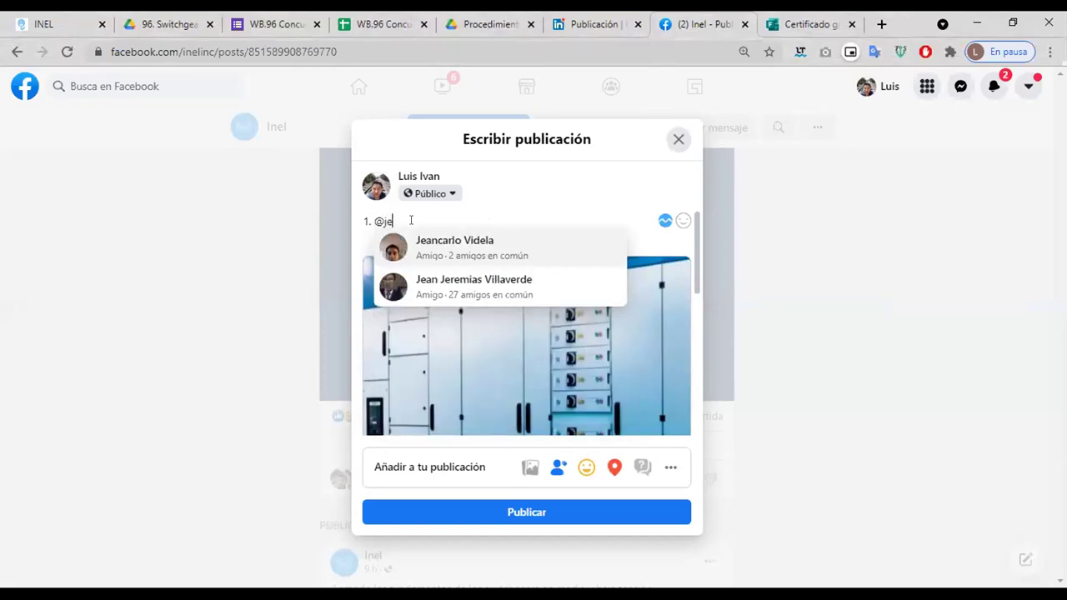
left_click(445, 249)
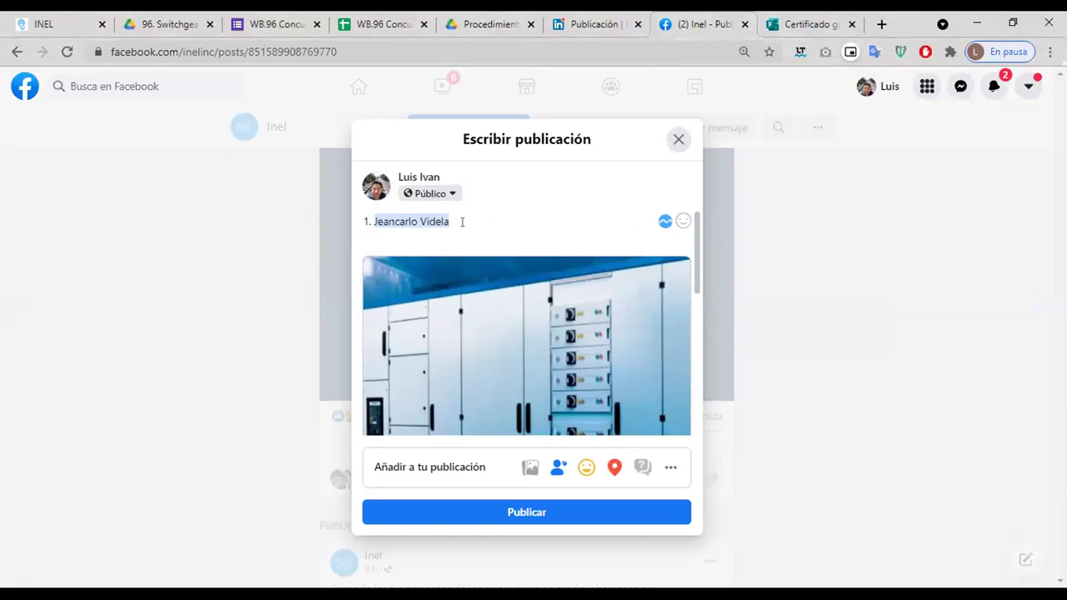
Add a second numbered line "2." to the Facebook share post and tag a friend there, replacing the first pick with another friend
key("Return")
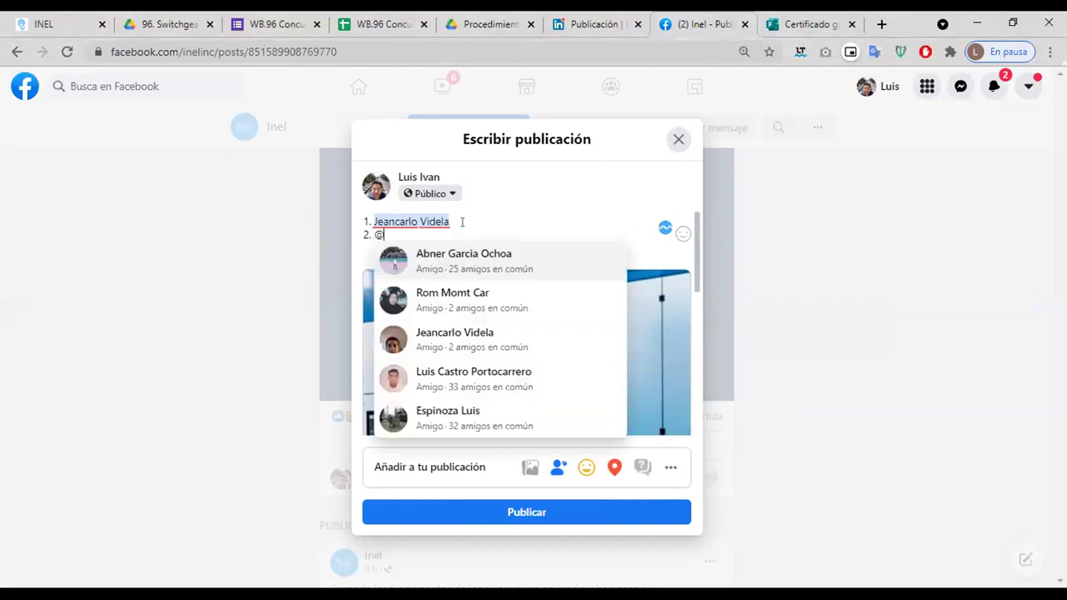
left_click(447, 261)
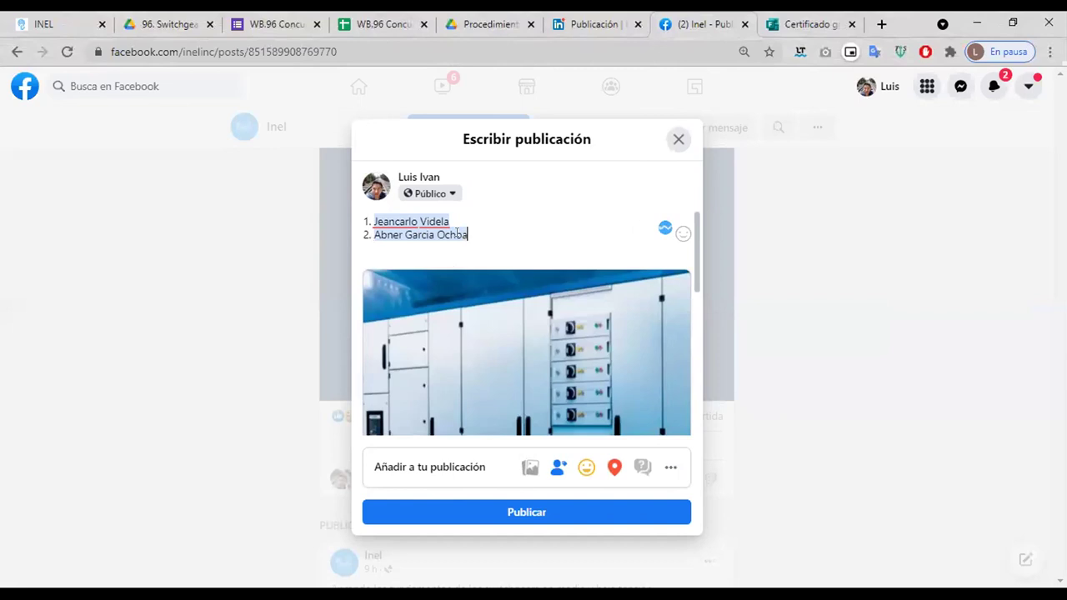
left_click_drag(467, 235, 373, 235)
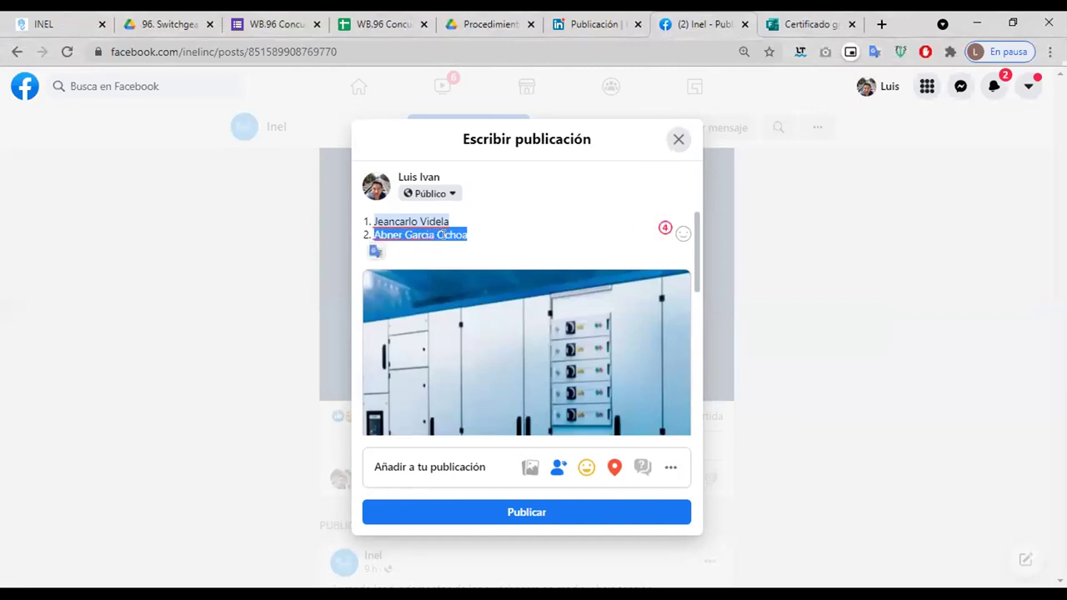
left_click_drag(478, 234, 373, 235)
type("@")
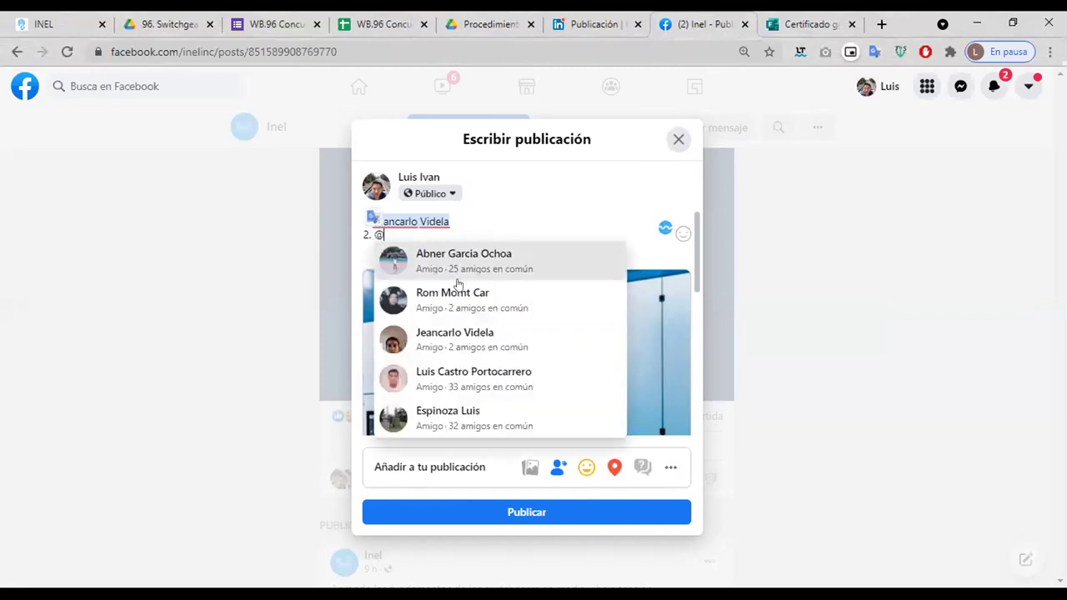
key("Down")
key("Down")
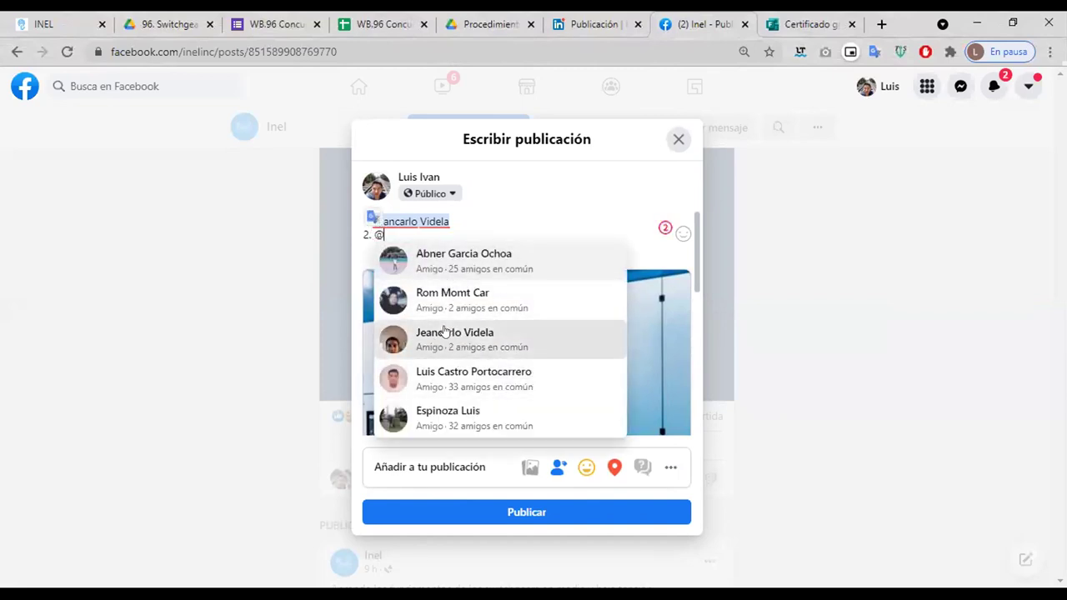
key("Return")
left_click_drag(489, 235, 372, 236)
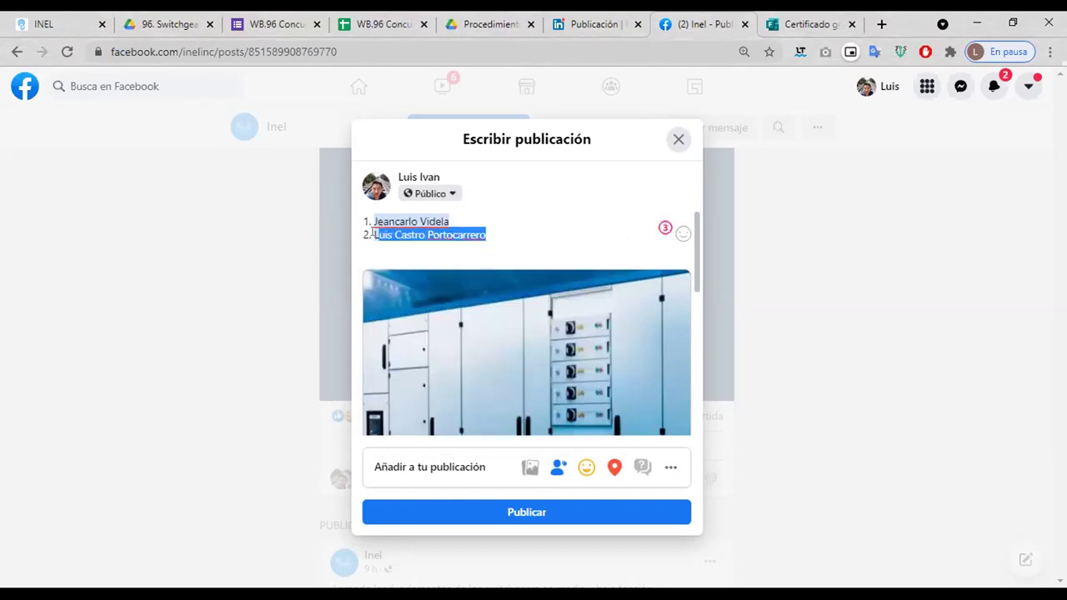
left_click(481, 225)
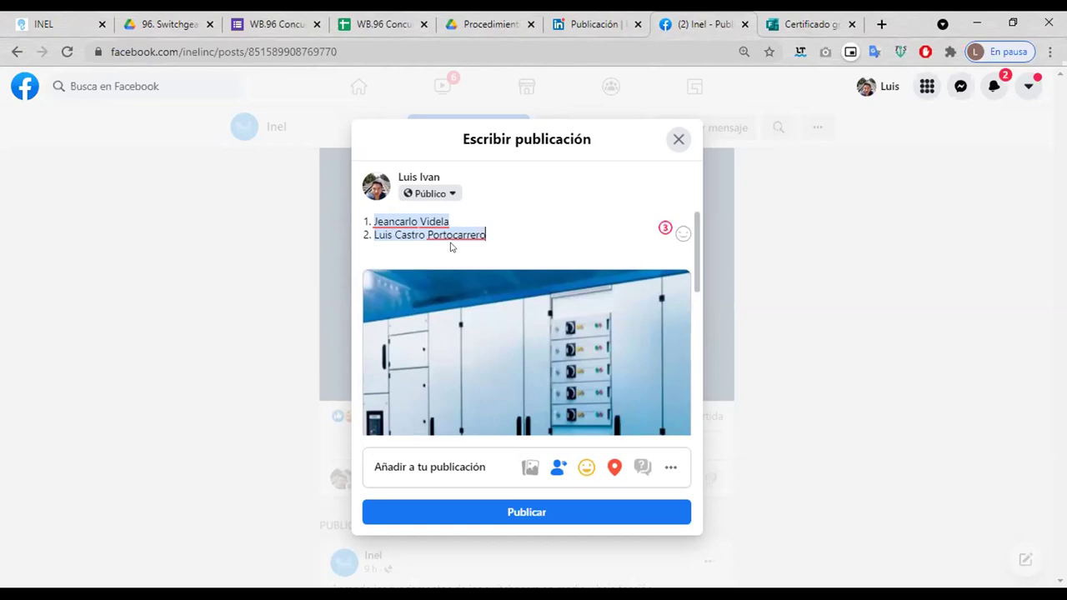
Switch to the Switchgear en MT y BT post on LinkedIn and start sharing it
left_click(606, 18)
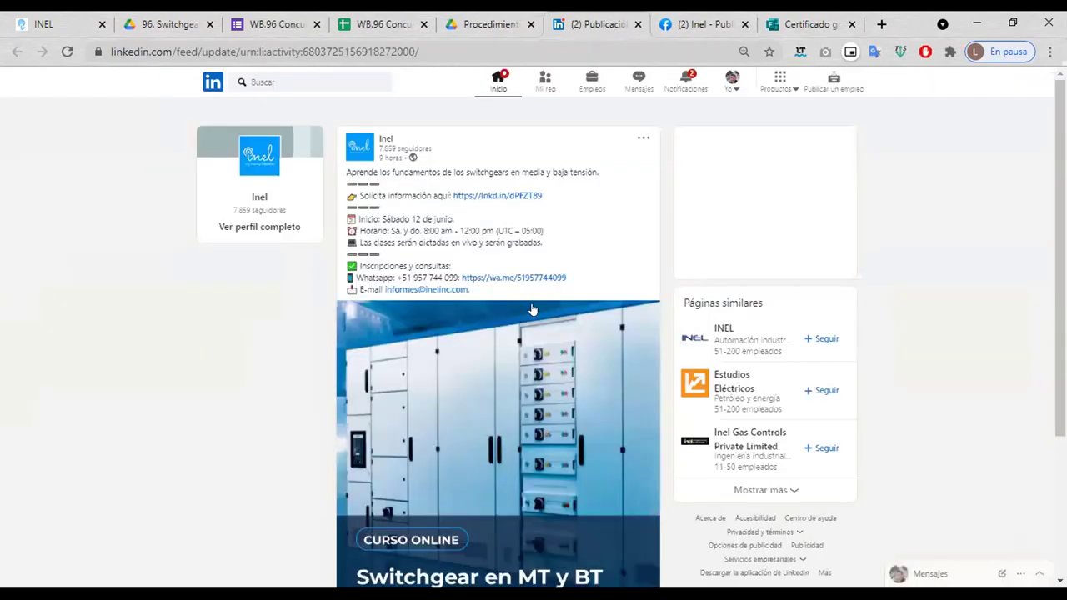
scroll(532, 310, "down", 2)
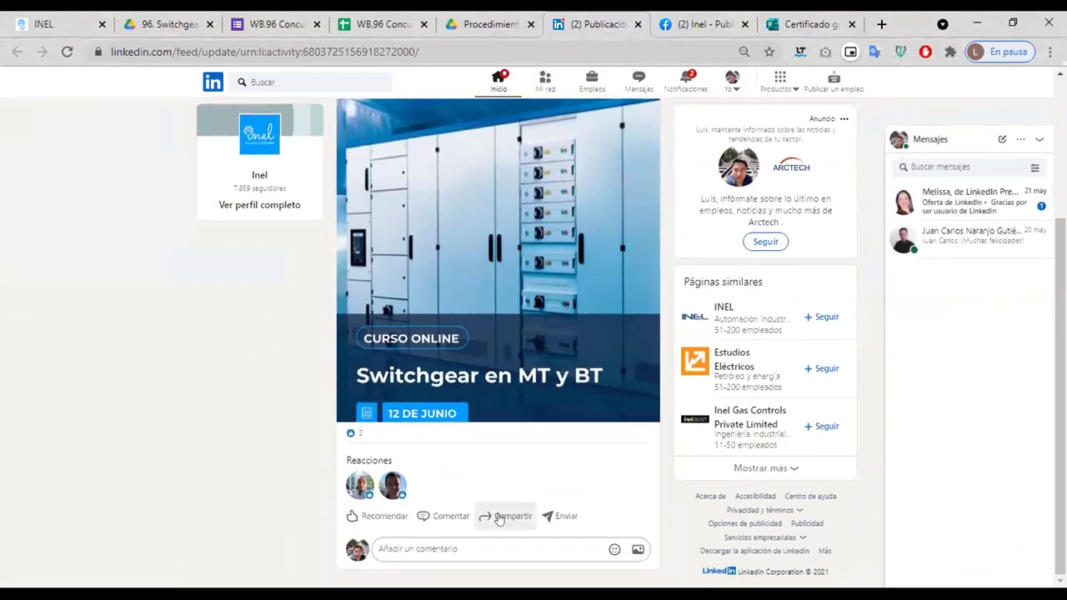
left_click(500, 516)
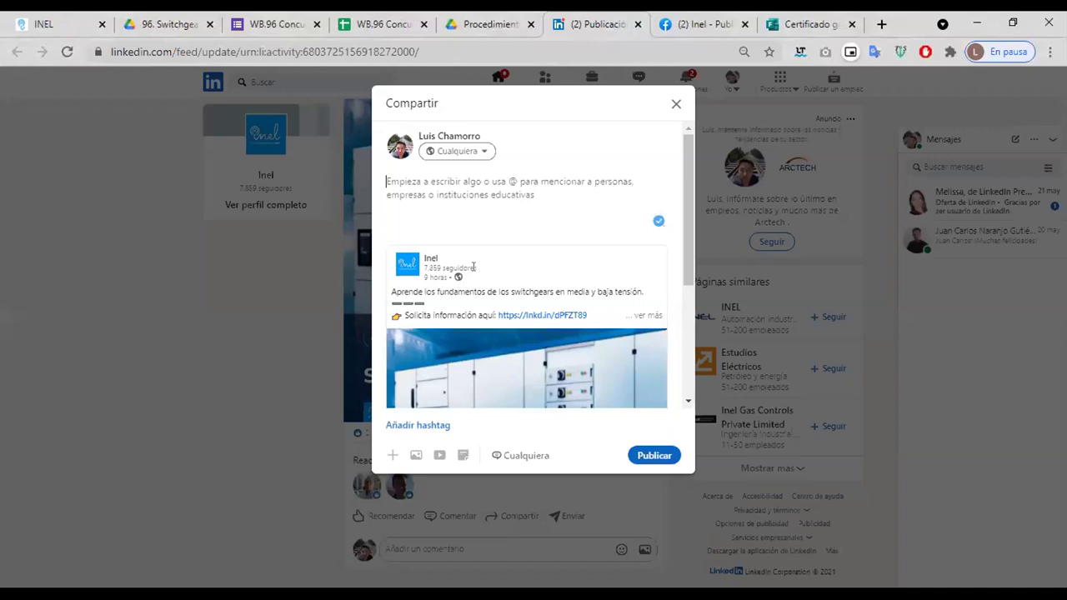
In the LinkedIn share post, begin a numbered list with "1." and tag the first contact on that line
type("1.")
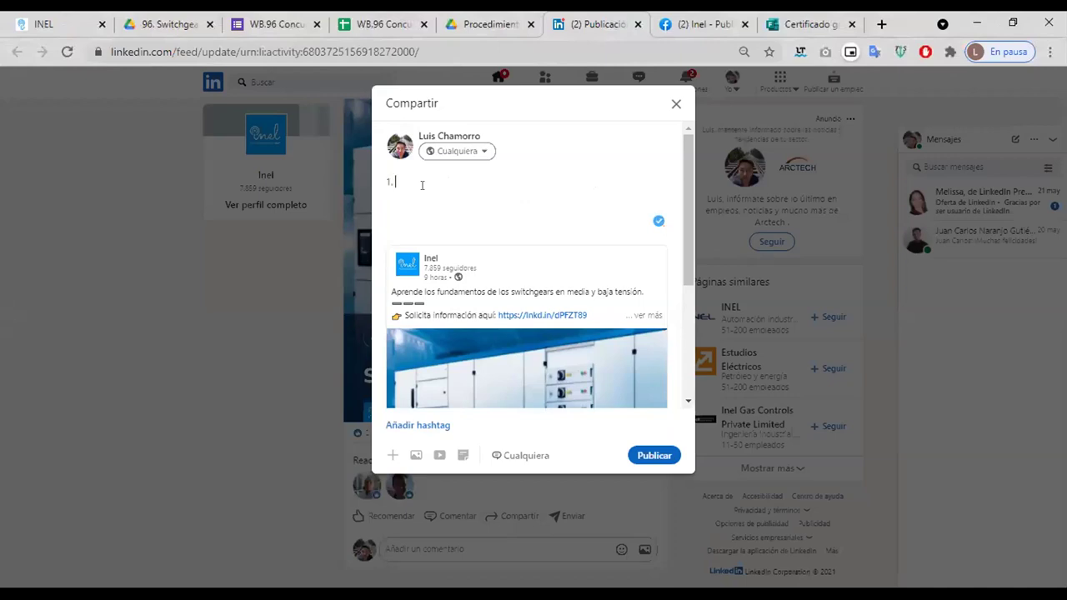
type(" @")
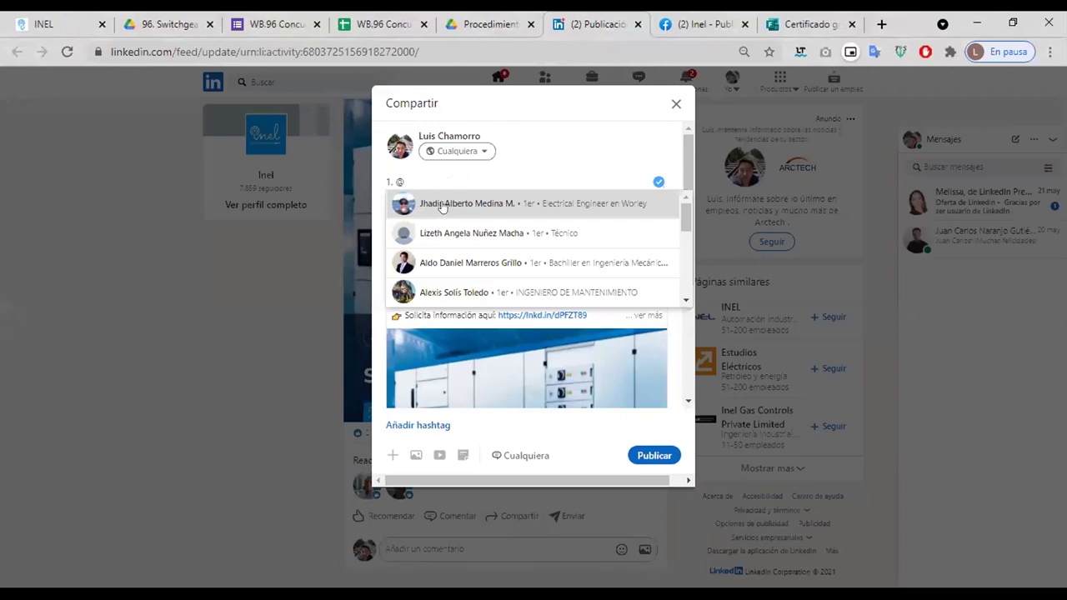
left_click(444, 205)
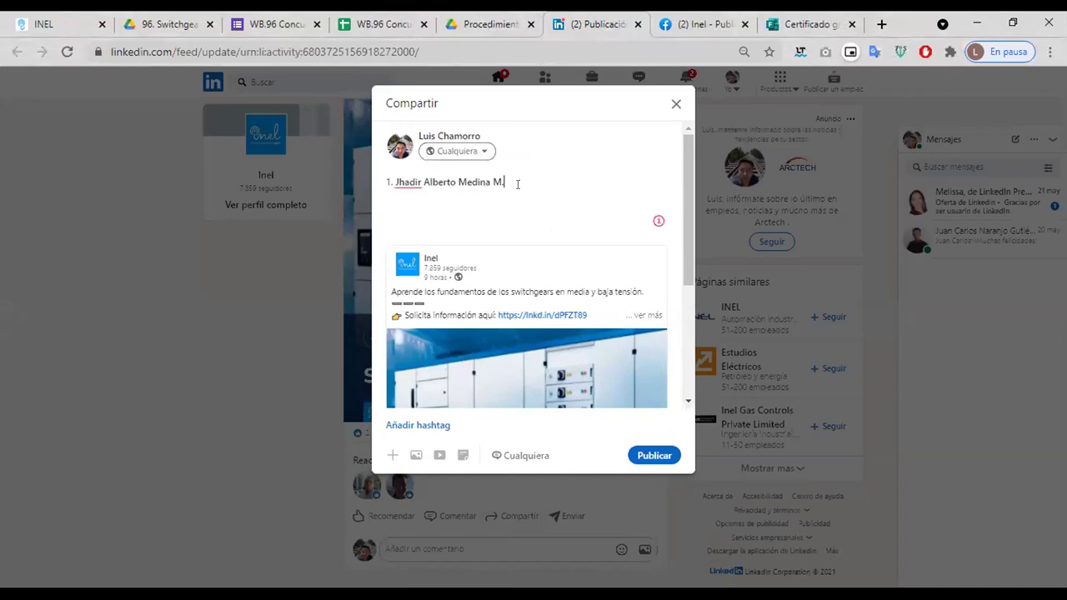
Review who can see the LinkedIn share post, leaving visibility on Cualquiera and keeping the draft
left_click(481, 151)
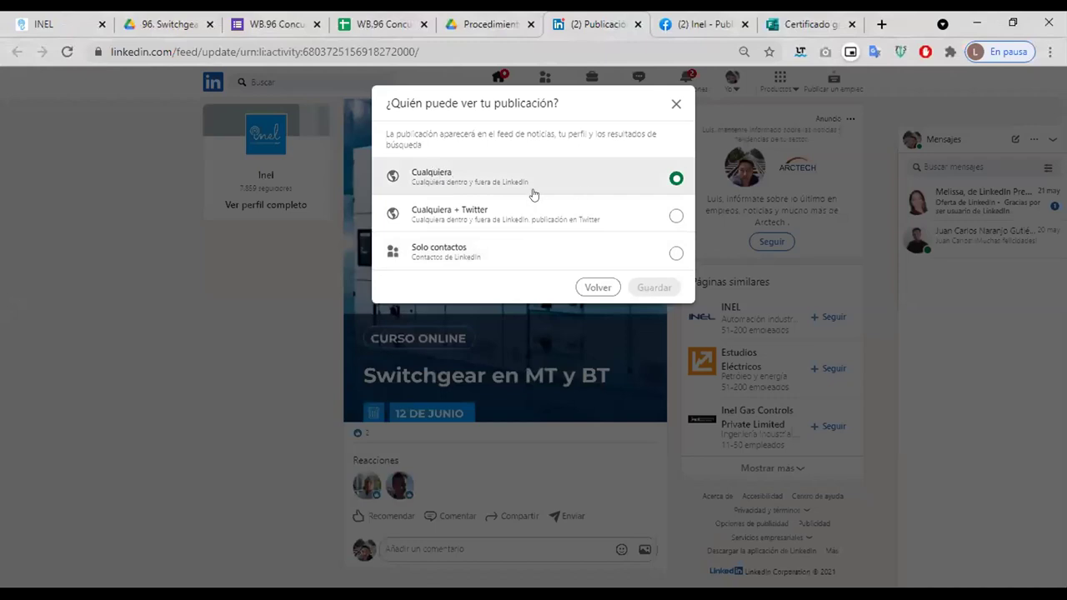
left_click(598, 288)
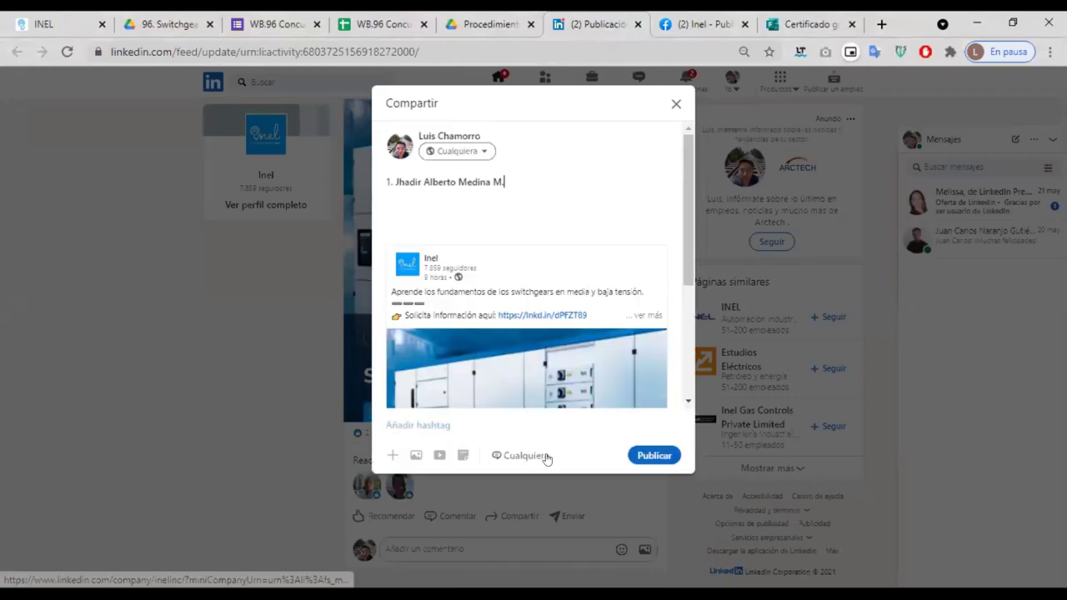
left_click(676, 103)
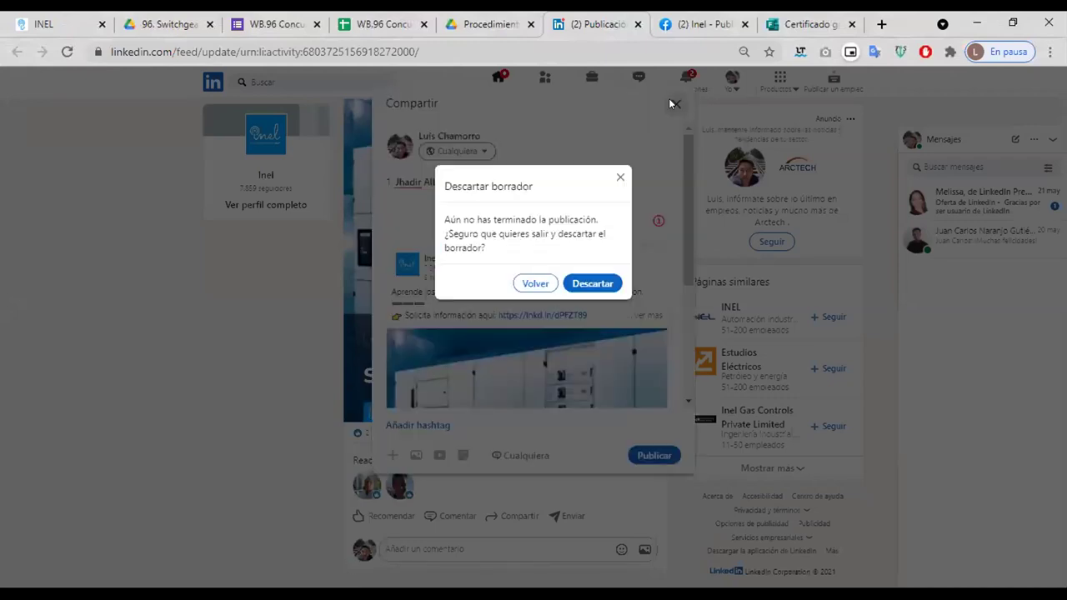
left_click(533, 283)
Return to the Facebook share post and check its audience options against step 3 of the procedure, leaving it on Público
left_click(702, 16)
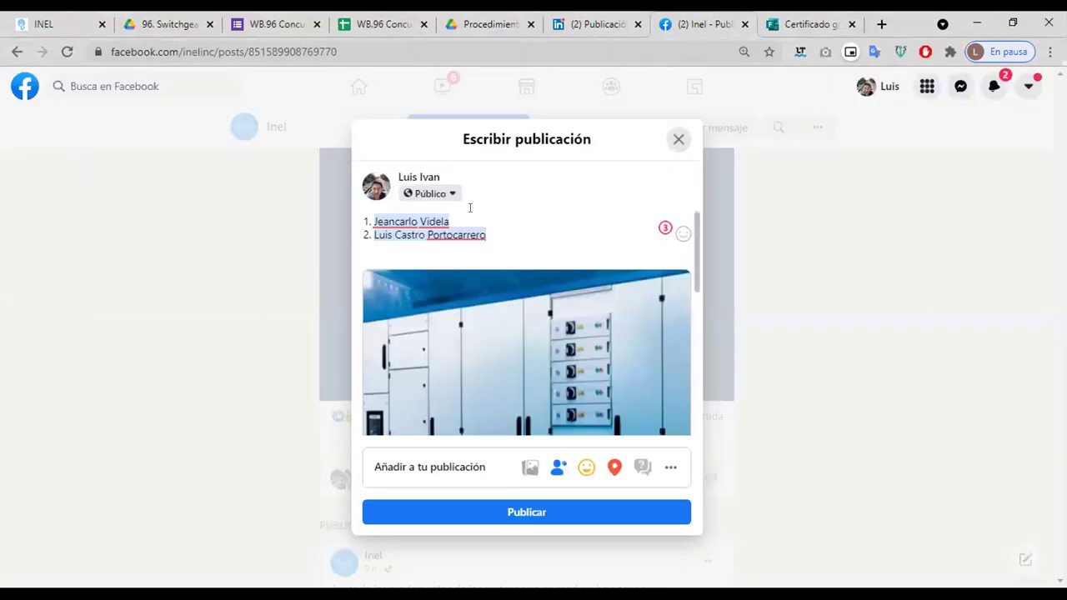
left_click(447, 195)
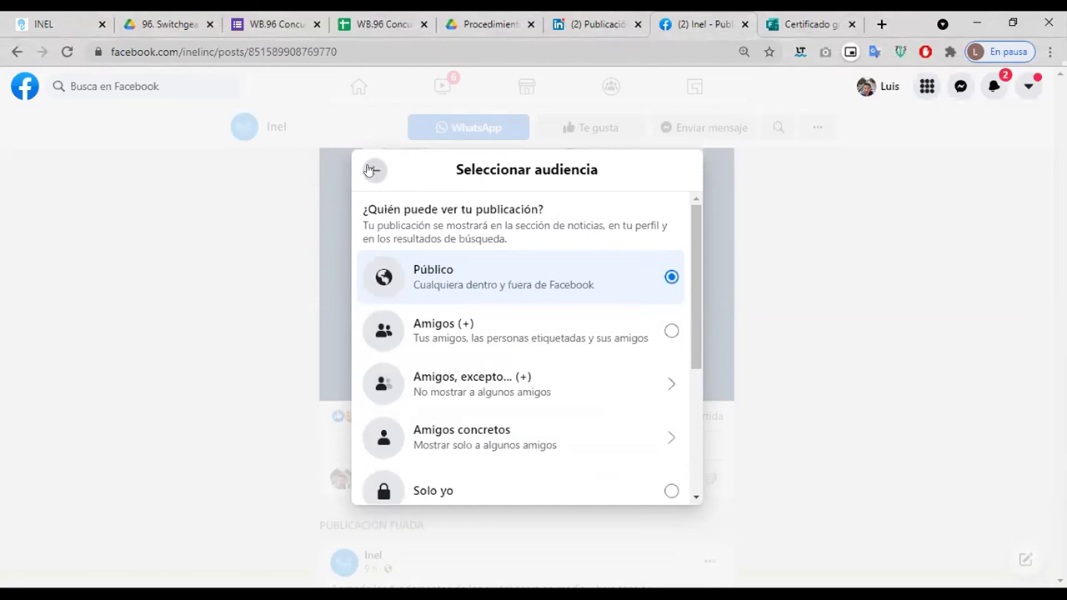
left_click(482, 27)
scroll(471, 221, "up", 1)
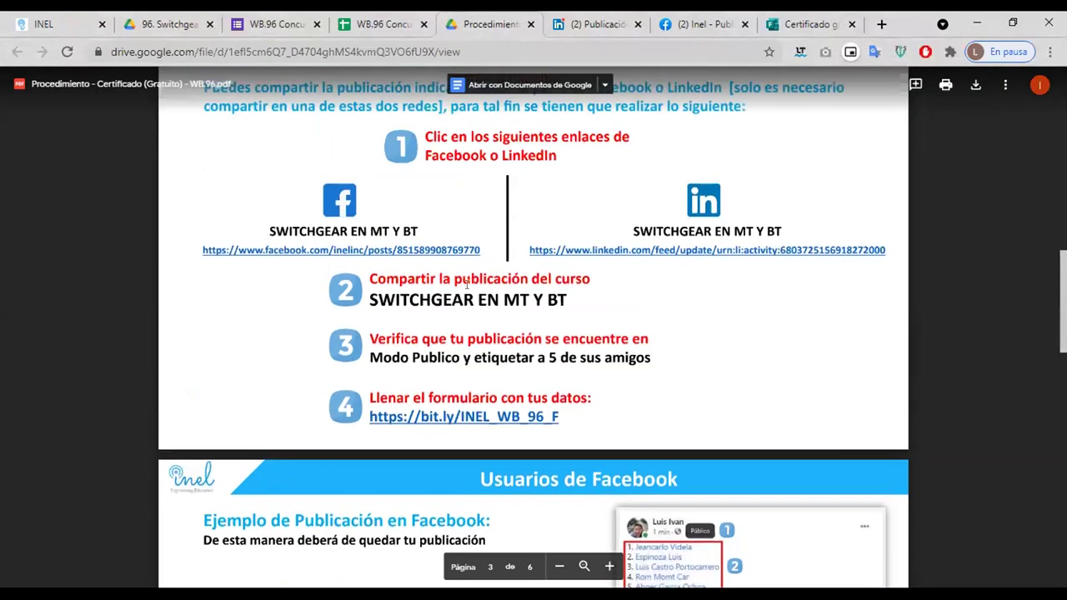
left_click(705, 20)
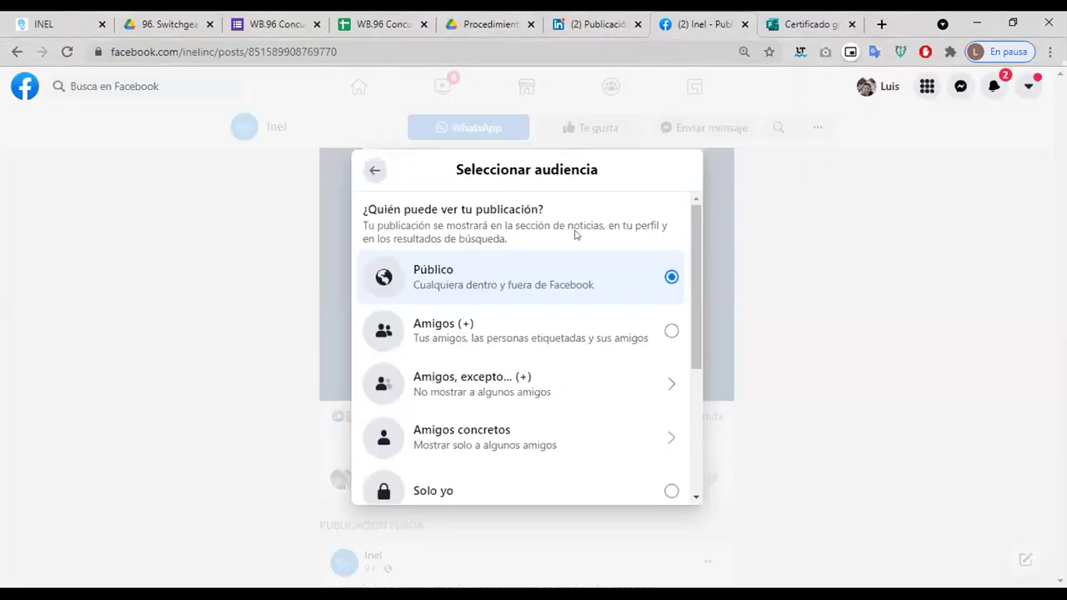
left_click(371, 168)
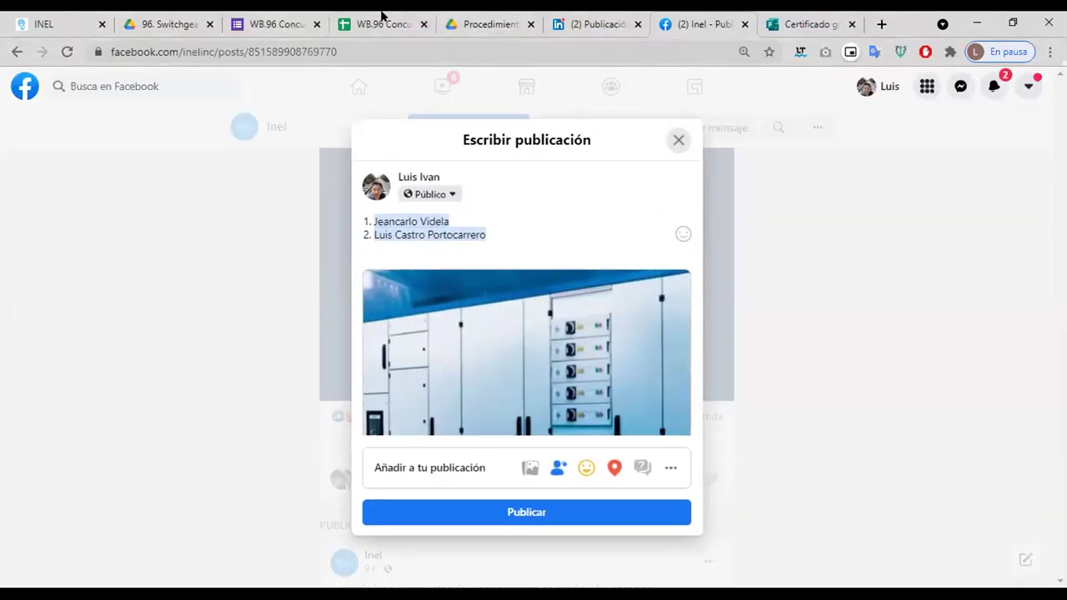
Go back to the procedure PDF and open the free certificate form from the link in step 4
left_click(381, 15)
left_click(492, 17)
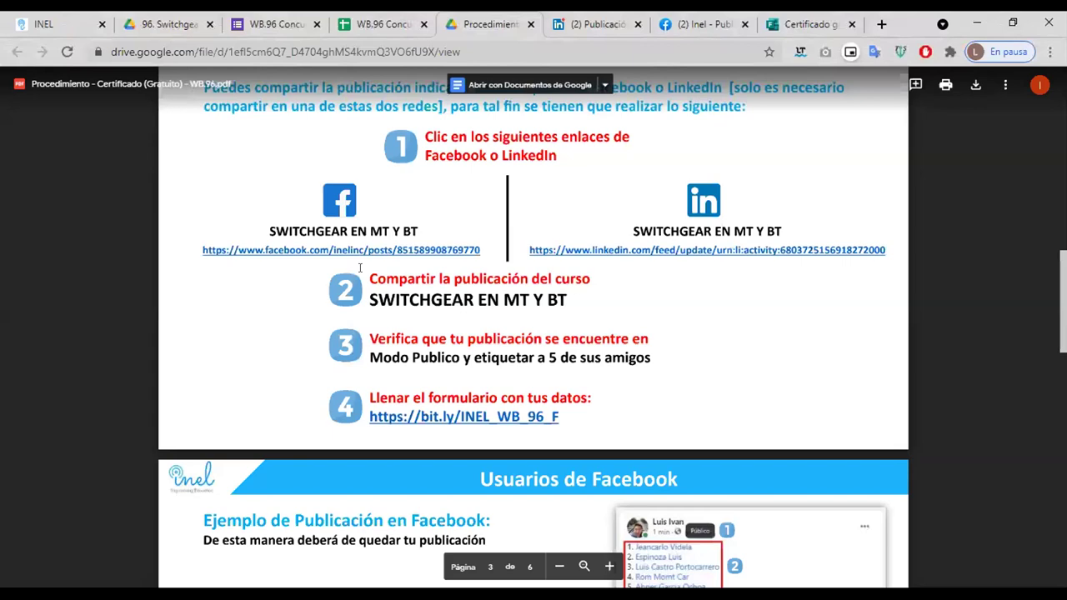
scroll(580, 285, "down", 2)
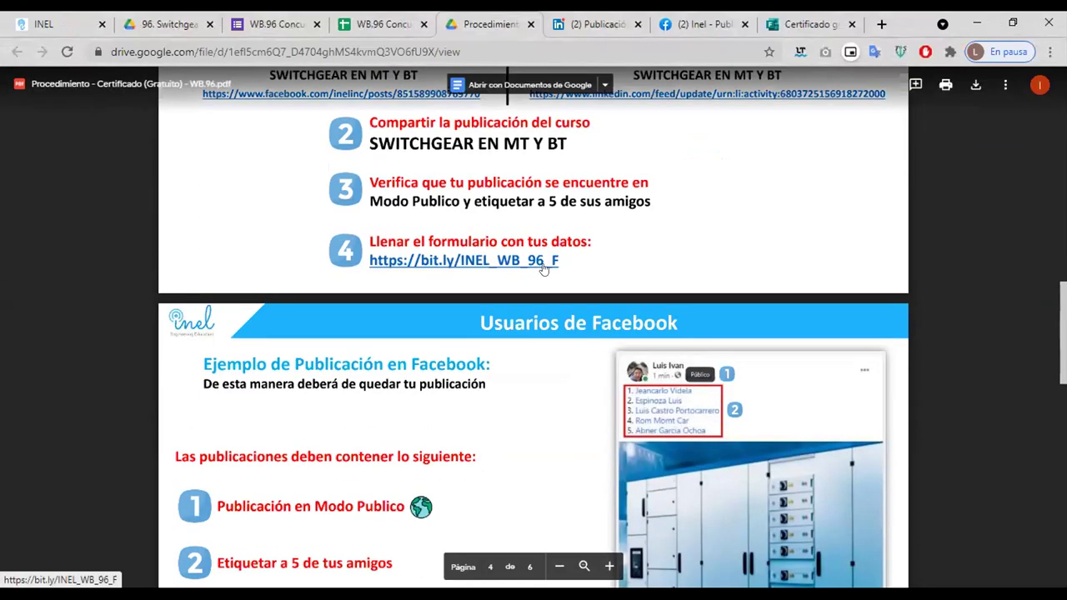
left_click(473, 262)
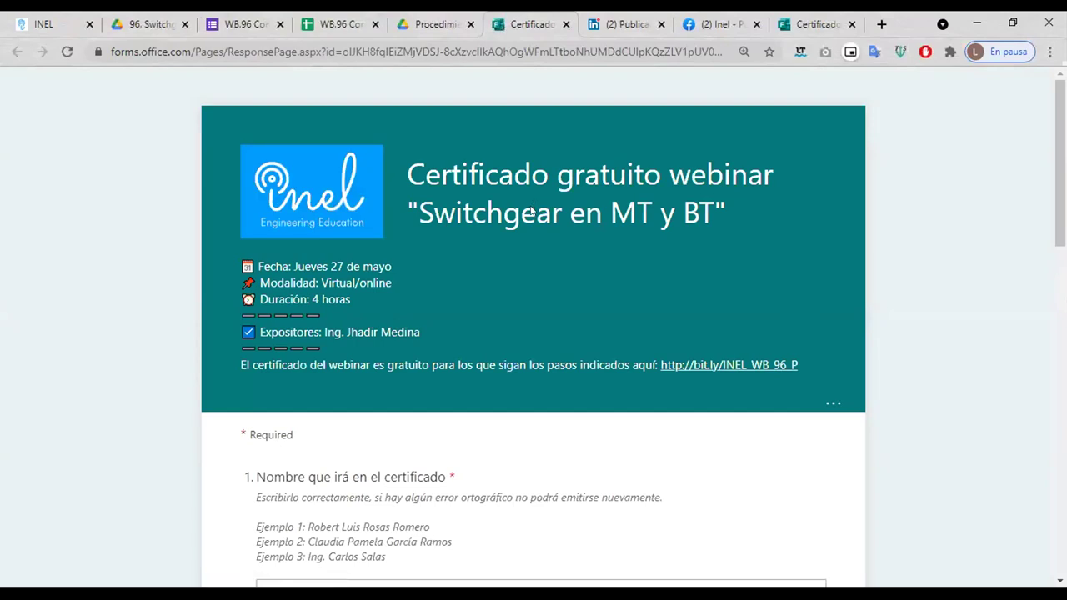
Review the form's question 1 on the certificate name, including its sample names and answer field
scroll(519, 229, "down", 4)
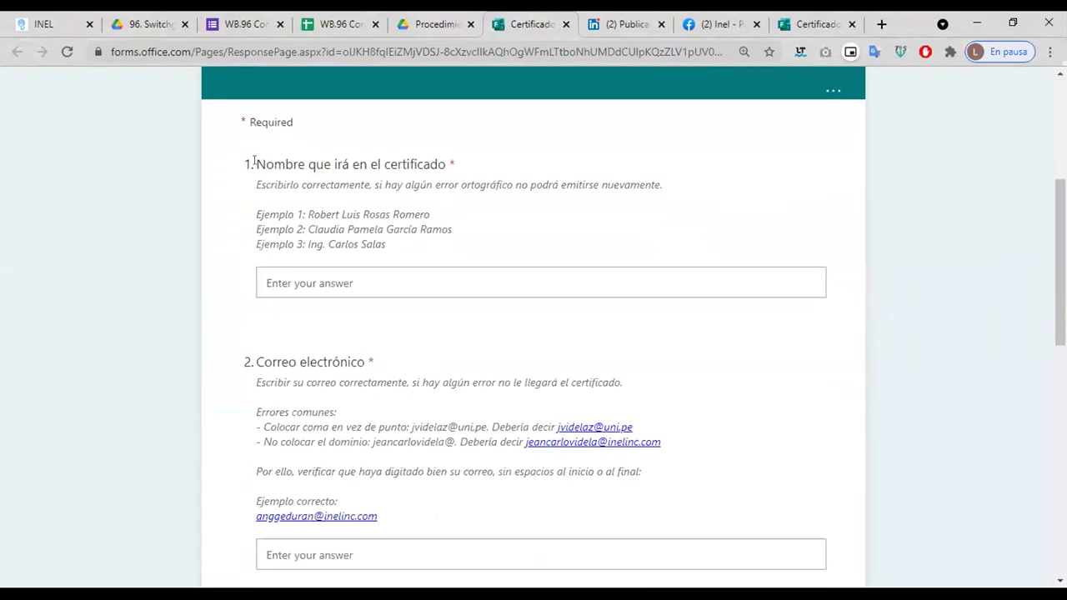
left_click_drag(254, 161, 442, 164)
left_click(333, 284)
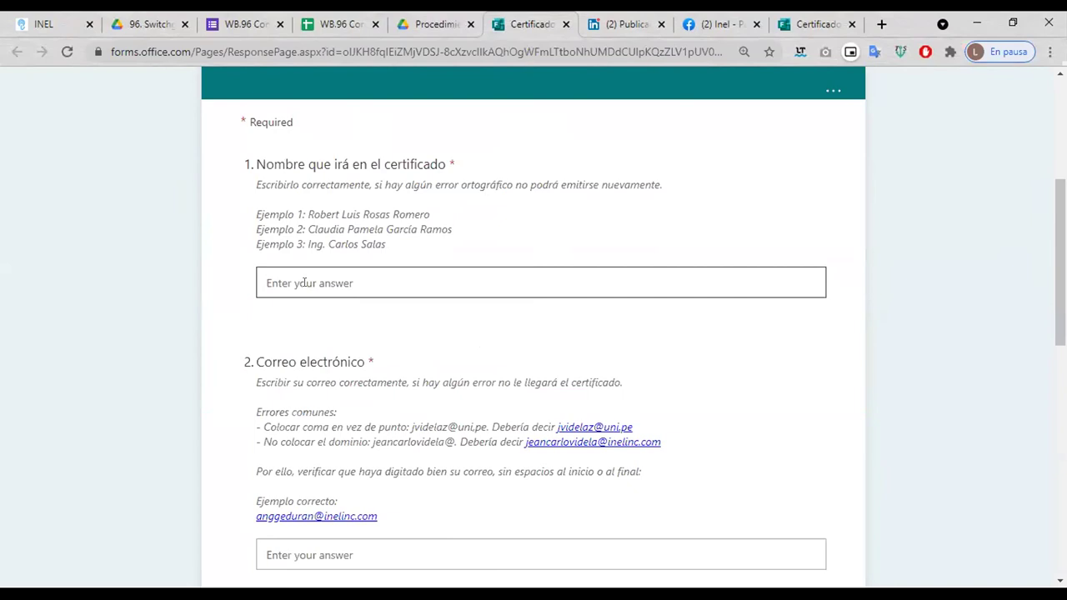
left_click_drag(324, 244, 305, 245)
left_click(322, 244)
left_click(287, 284)
Examine question 2, Correo electrónico, with its common errors, correct example and answer field
scroll(321, 282, "down", 1)
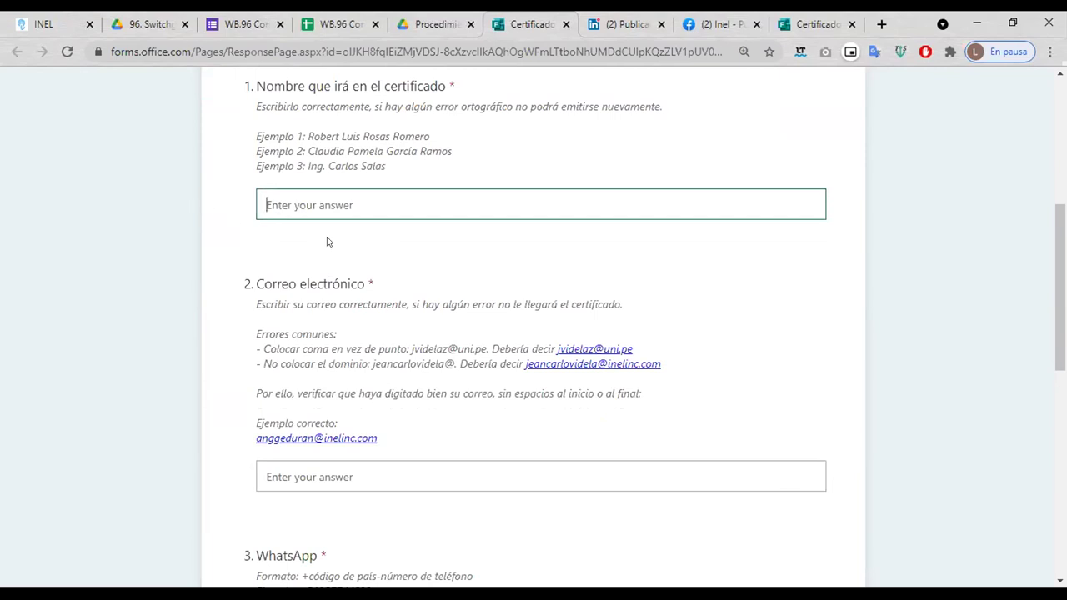
scroll(328, 240, "down", 1)
scroll(327, 240, "down", 1)
left_click(295, 316)
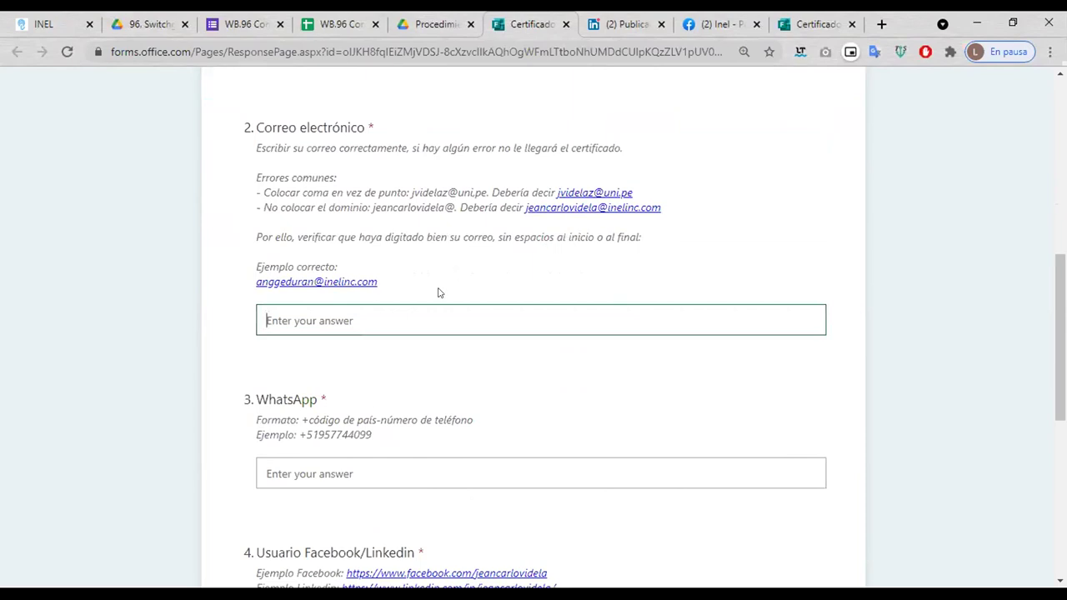
left_click(356, 307)
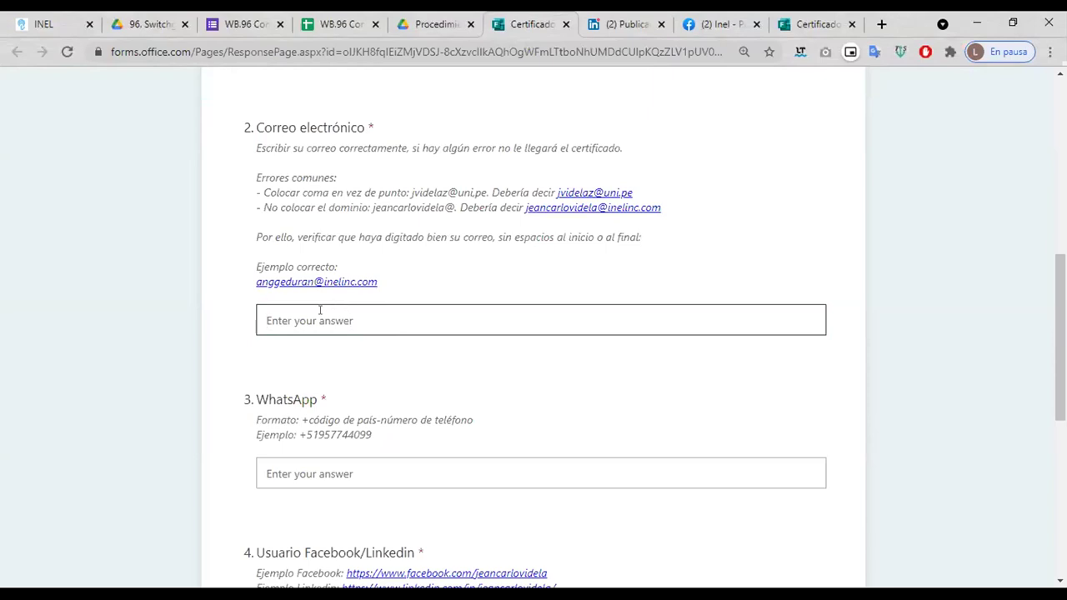
Review the form's WhatsApp and Usuario Facebook/Linkedin questions, including the required phone format and profile URL instructions
scroll(308, 321, "down", 1)
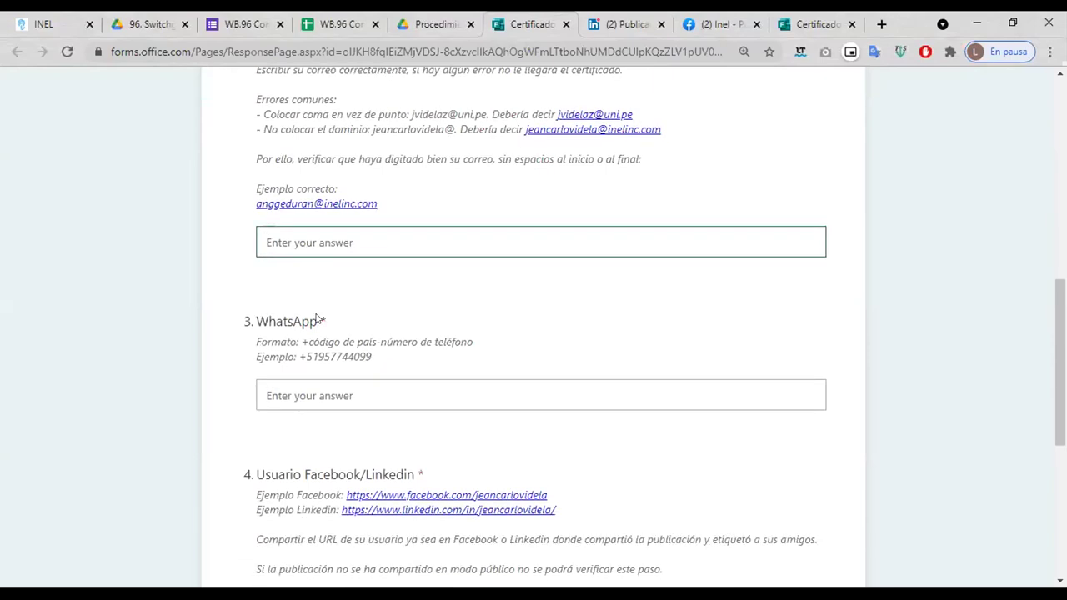
scroll(317, 319, "down", 1)
left_click(288, 310)
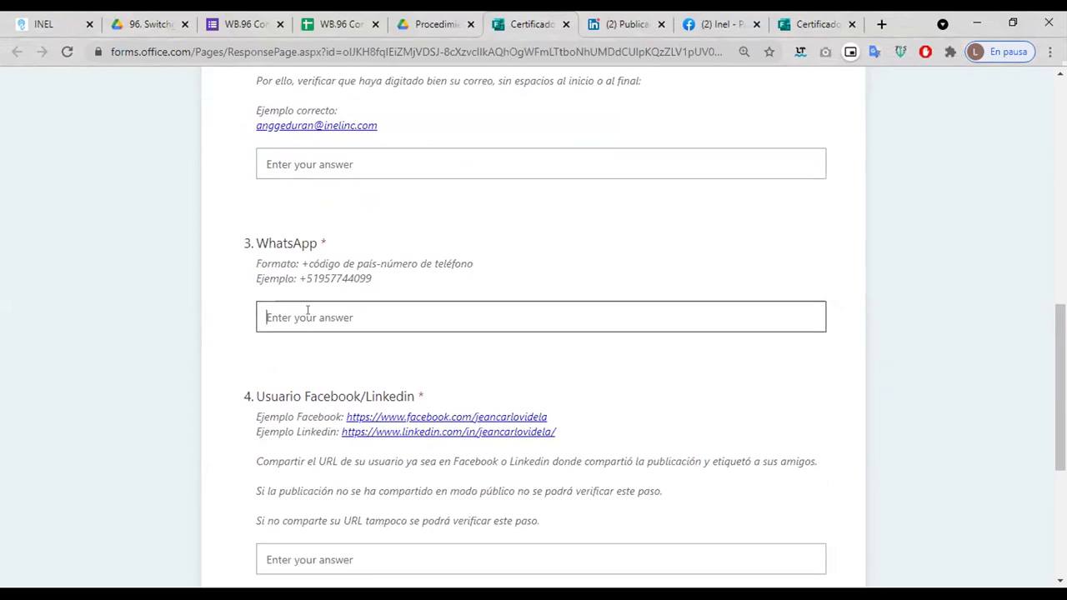
scroll(307, 313, "down", 3)
left_click(310, 324)
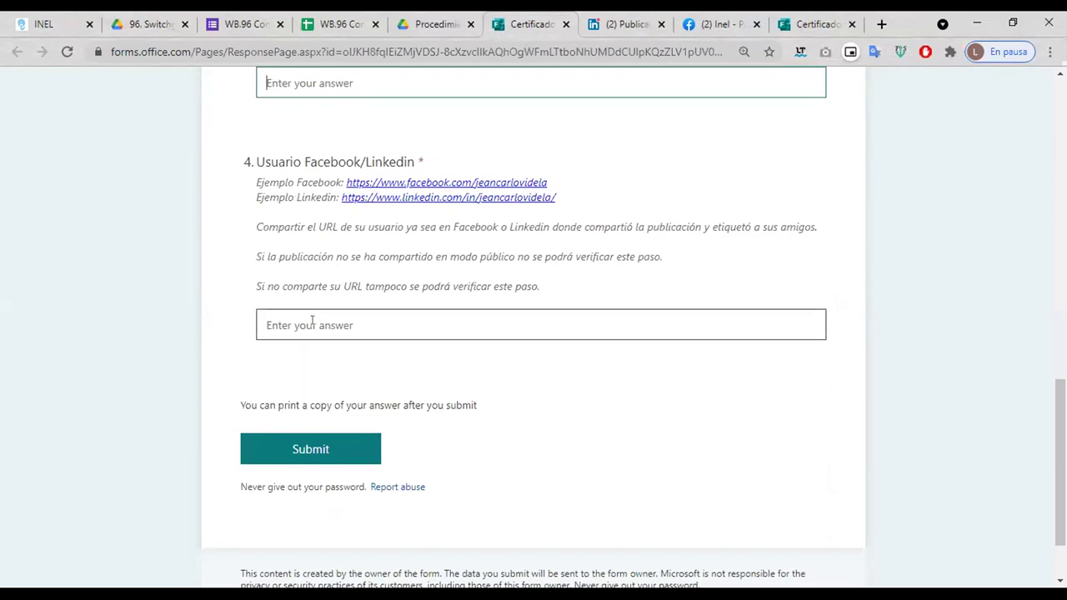
scroll(329, 233, "up", 1)
left_click(319, 164)
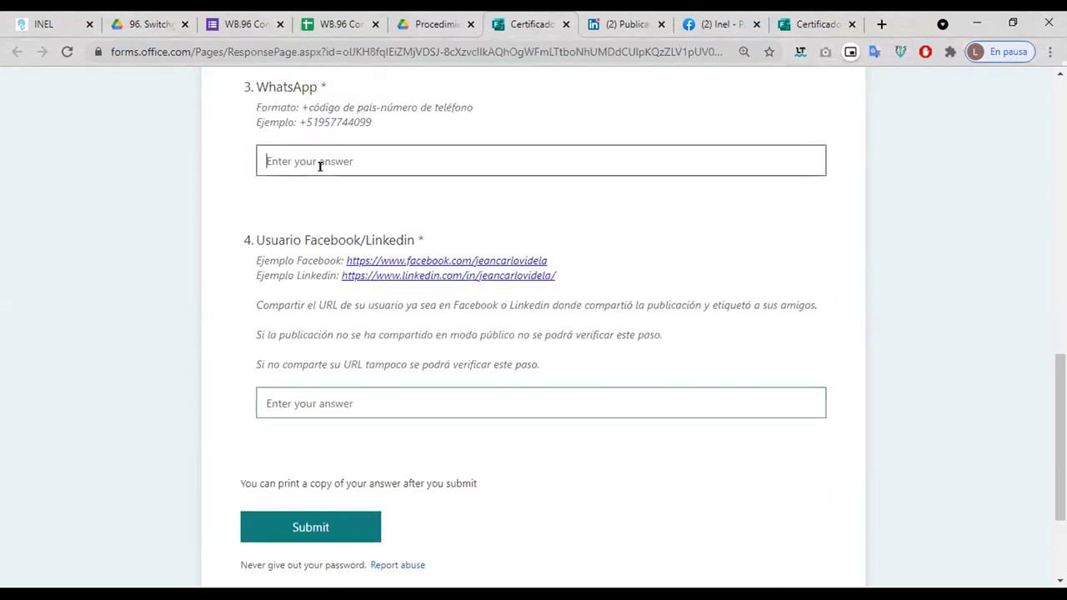
left_click(325, 293)
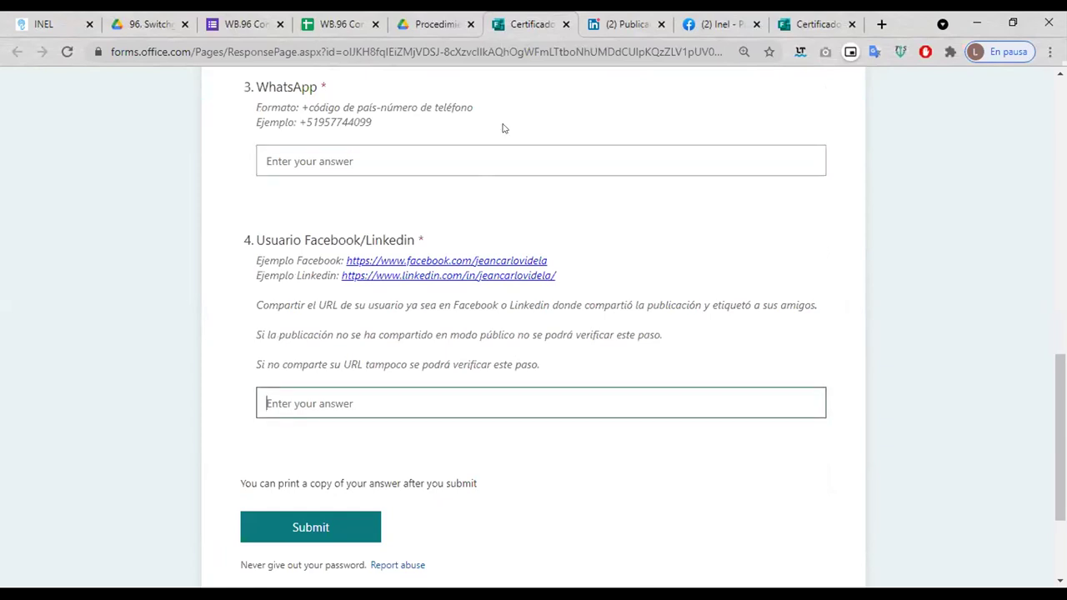
left_click_drag(417, 240, 254, 237)
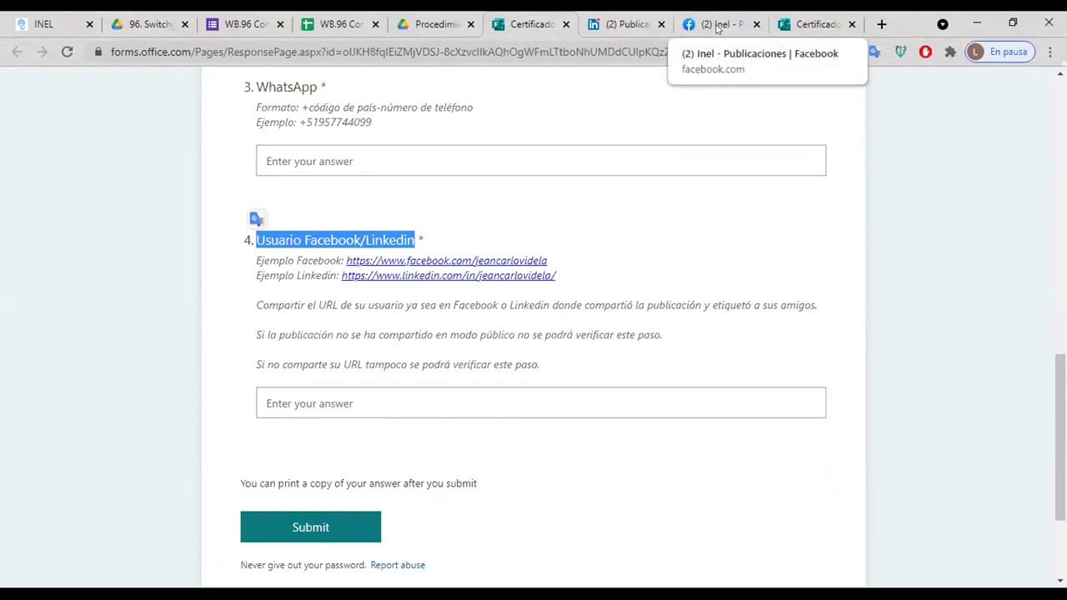
Review the certificate form's questions once more, ending at question 4, Usuario Facebook/Linkedin
scroll(592, 281, "up", 1)
scroll(592, 281, "up", 10)
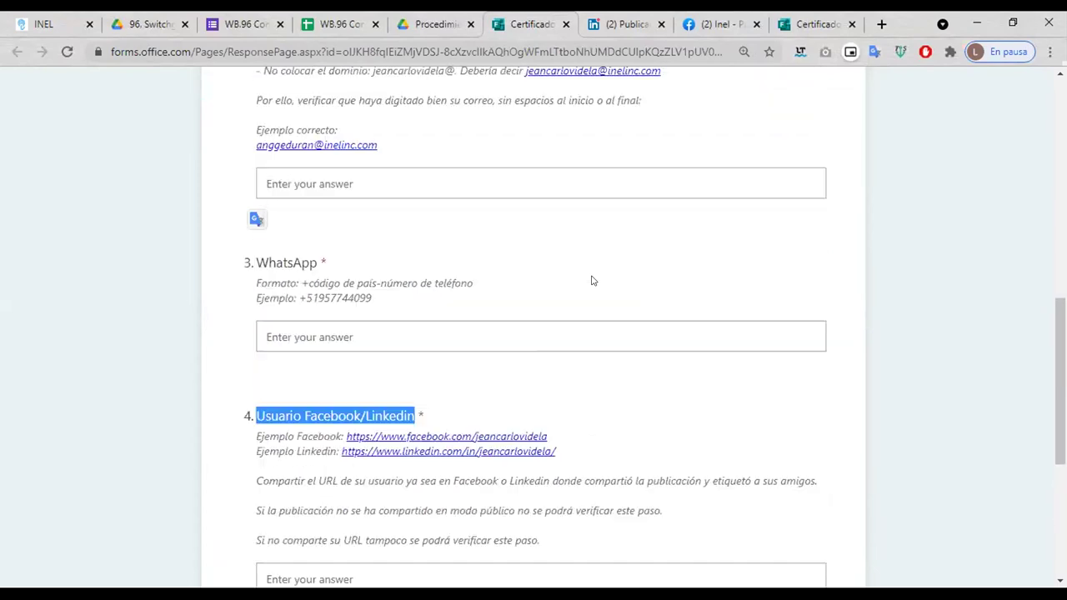
scroll(591, 280, "down", 5)
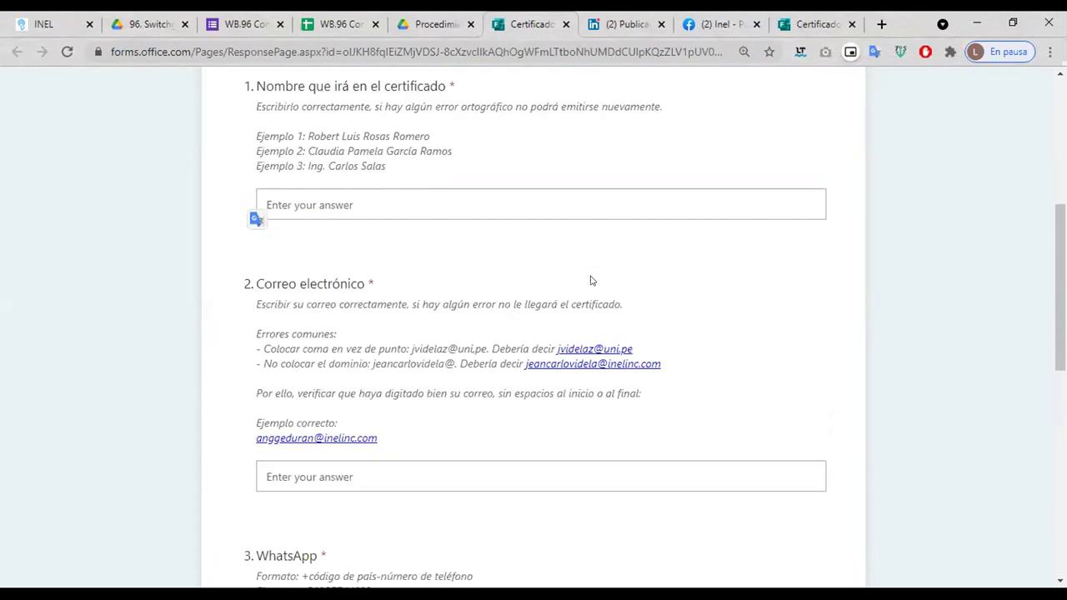
scroll(372, 303, "down", 2)
scroll(371, 302, "down", 2)
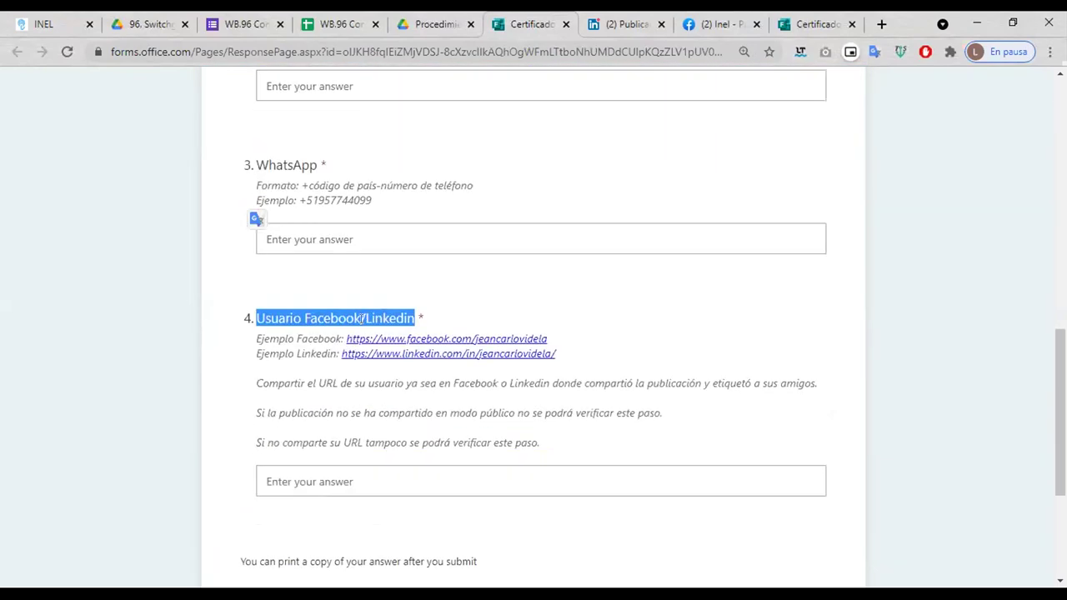
left_click(291, 231)
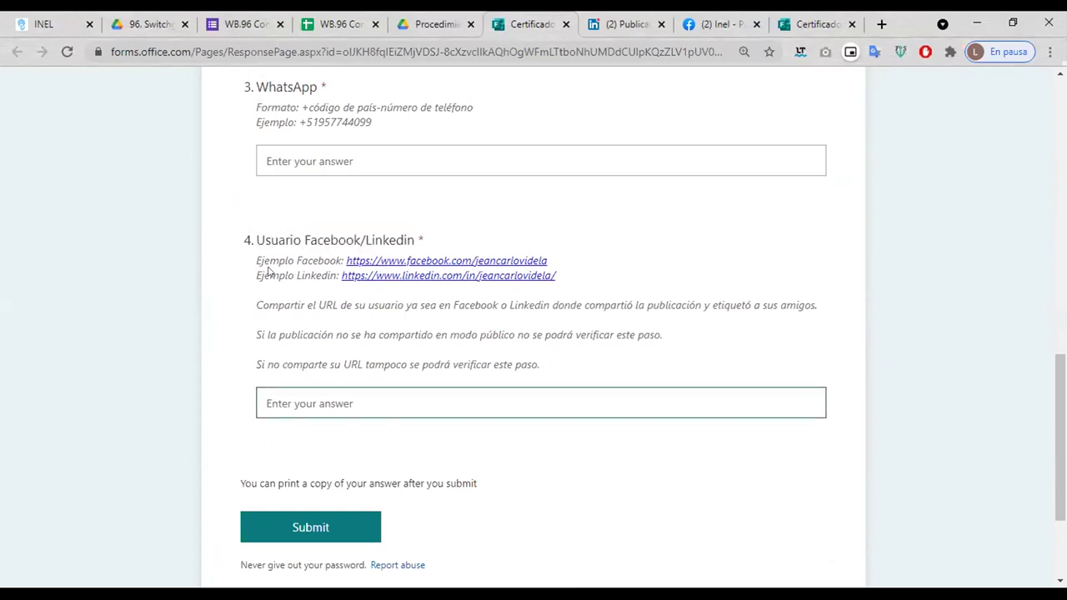
left_click_drag(256, 237, 410, 235)
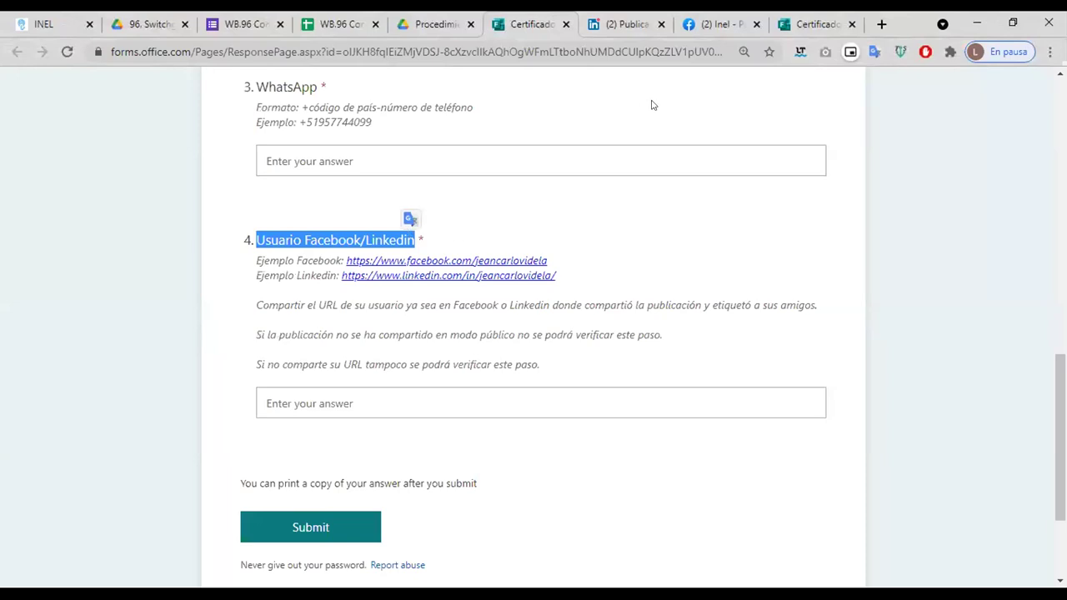
Visit the Facebook post, switch to LinkedIn and discard the unfinished share draft of the Switchgear course post
left_click(707, 22)
left_click(678, 142)
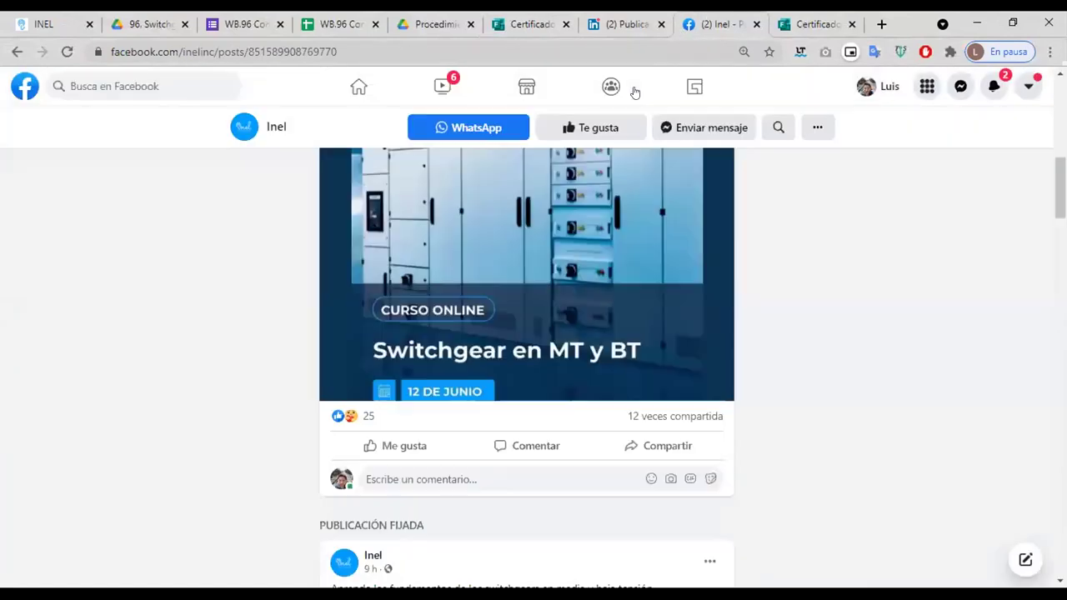
left_click(621, 24)
left_click(675, 105)
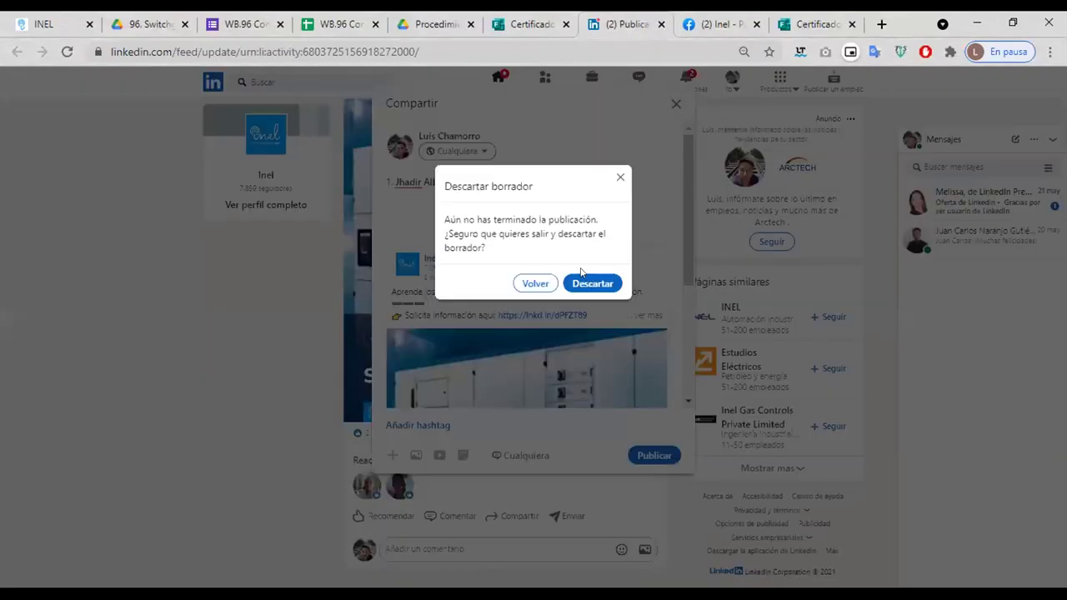
left_click(592, 282)
scroll(644, 267, "up", 3)
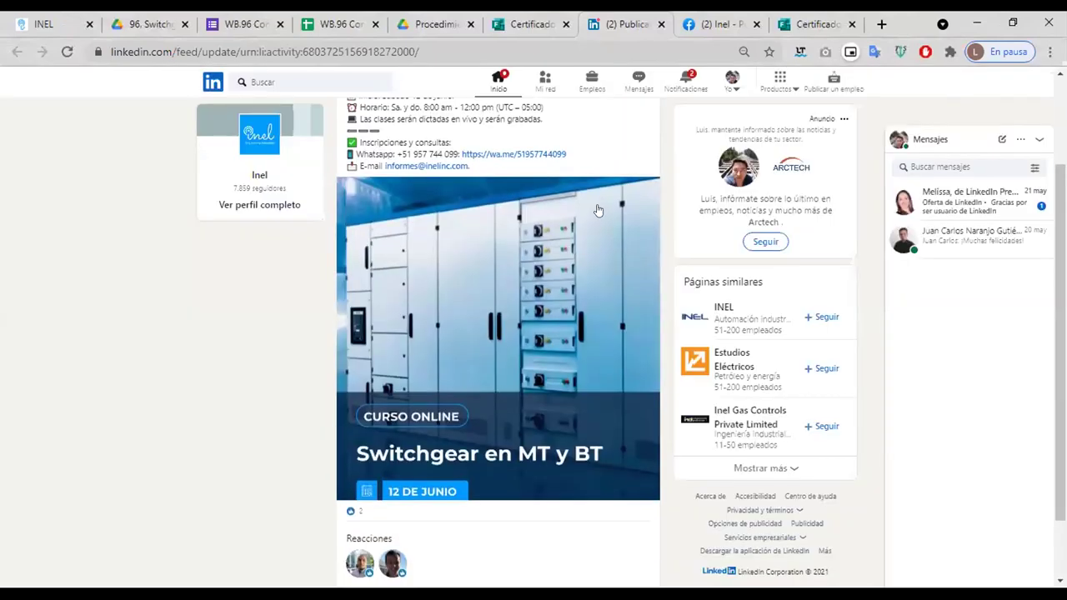
Open the signed-in user's own LinkedIn profile and copy its URL
left_click(731, 79)
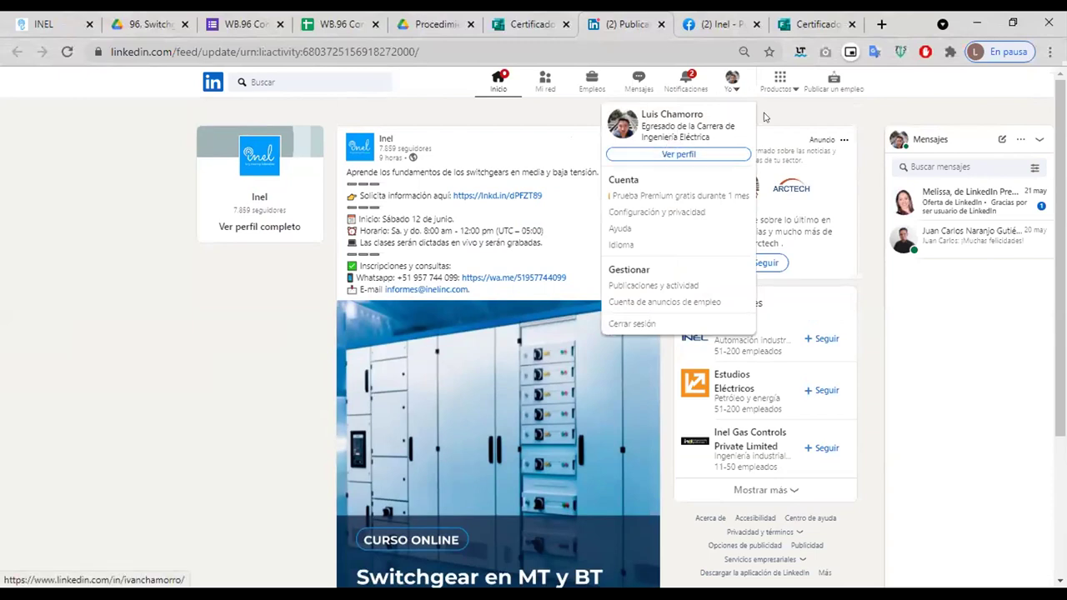
left_click(671, 154)
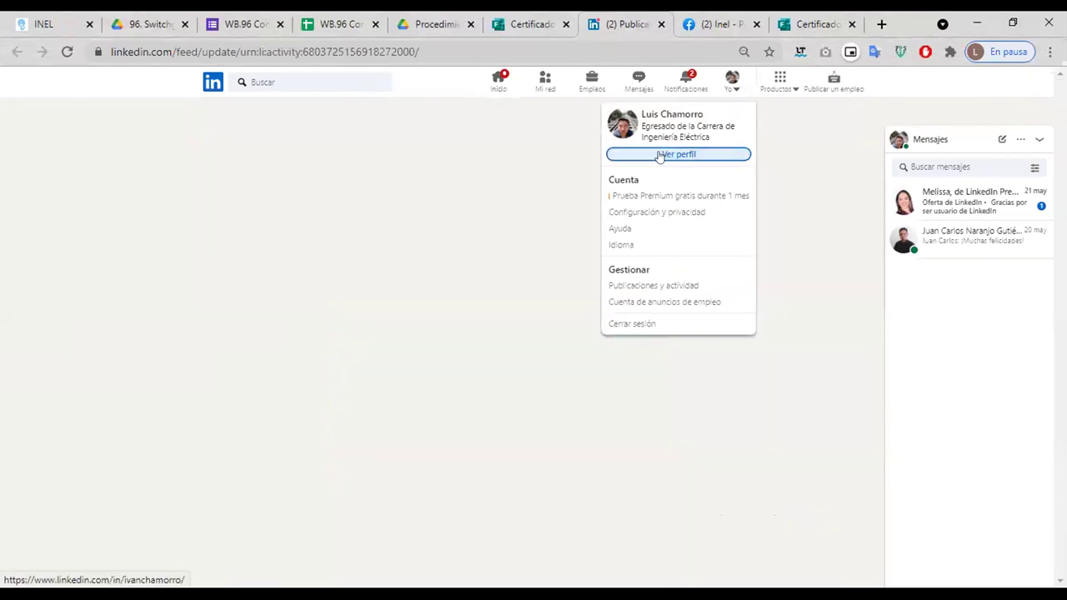
left_click(316, 50)
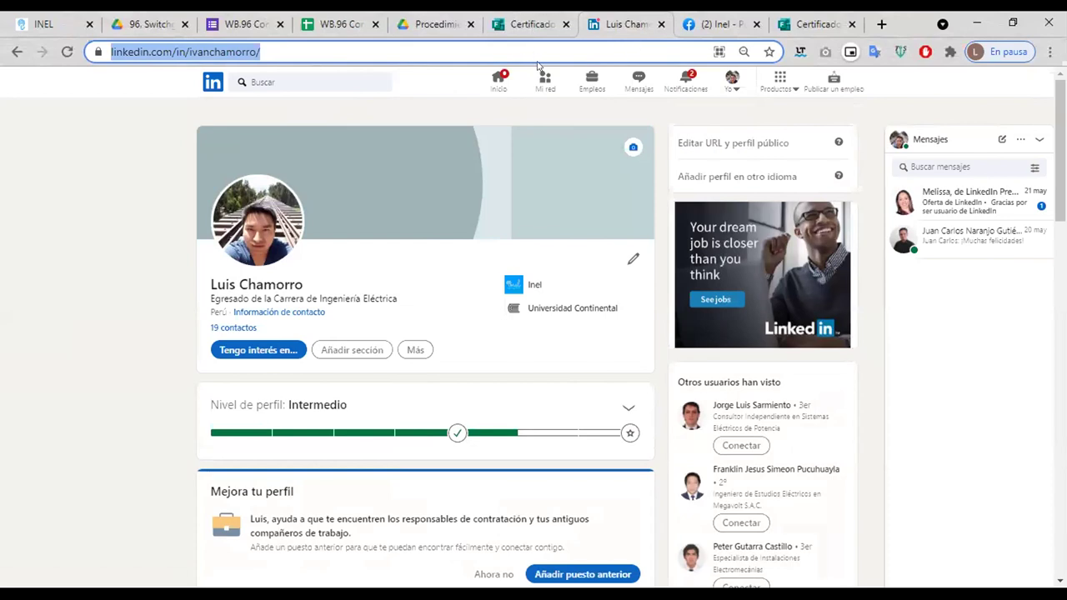
left_click(543, 30)
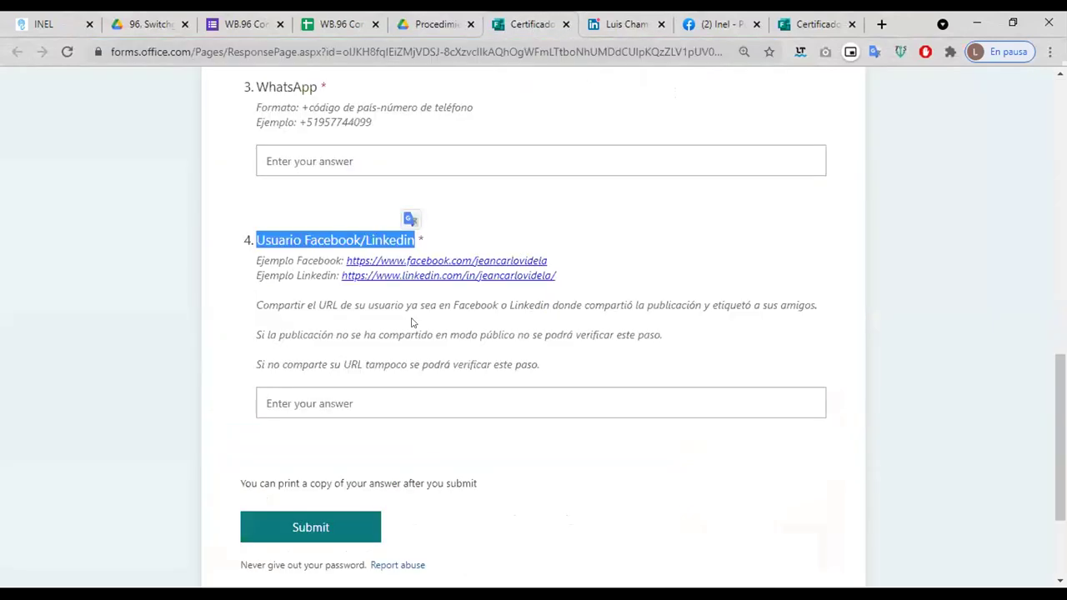
left_click(629, 22)
left_click(387, 50)
key("ctrl+c")
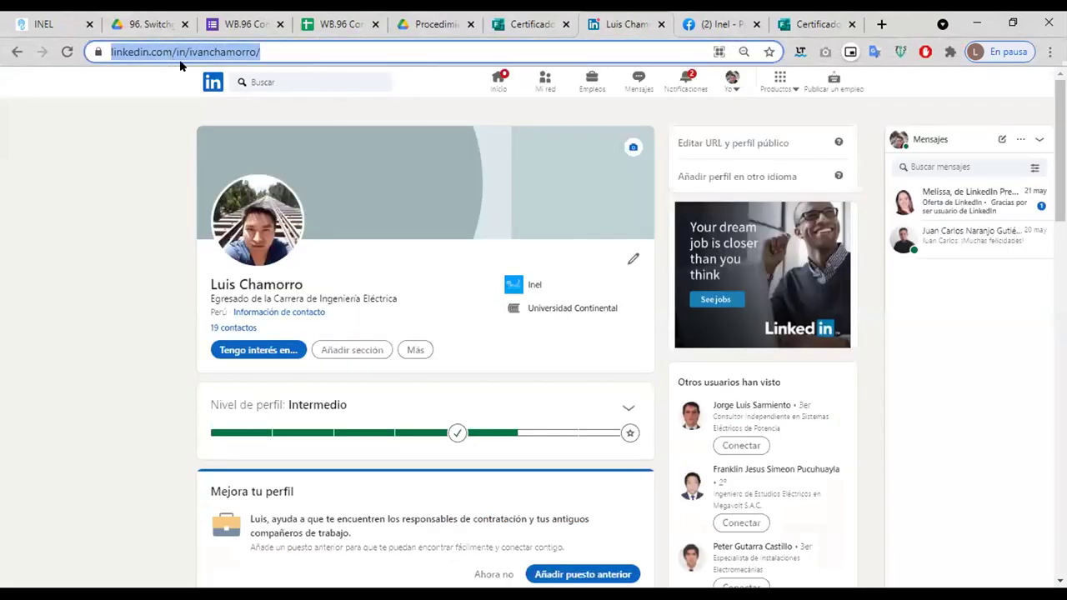
Paste the LinkedIn profile URL as the answer to question 4 of the certificate form and highlight it
left_click(520, 23)
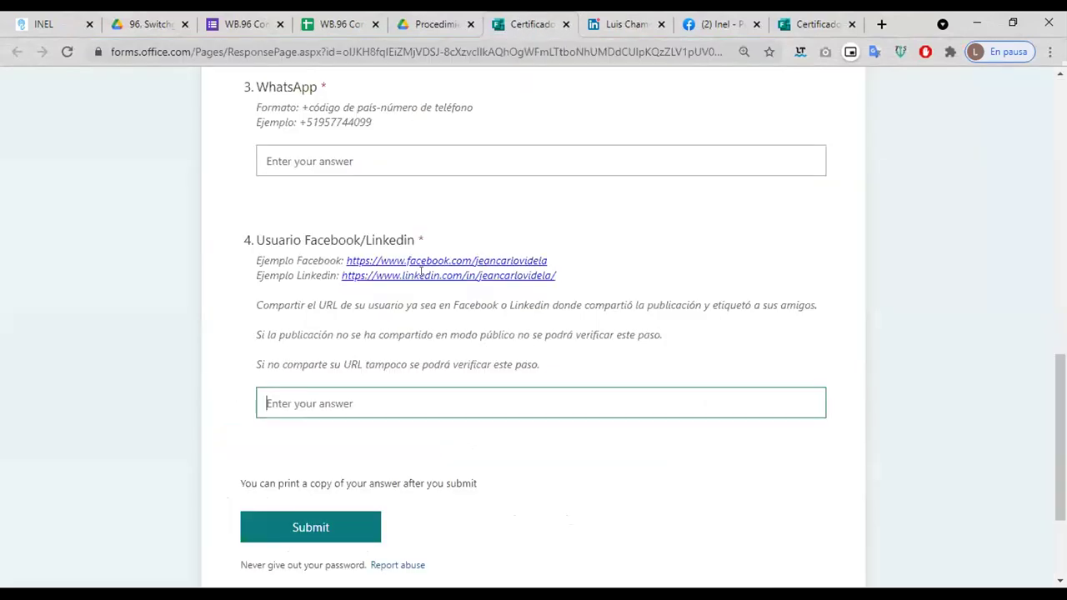
key("ctrl+v")
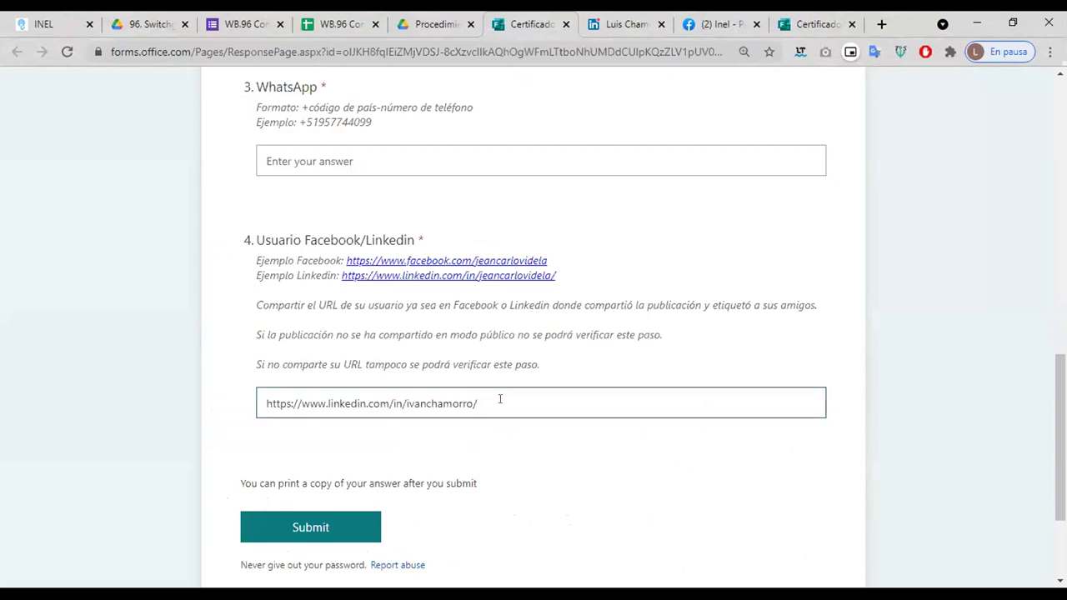
triple_click(455, 403)
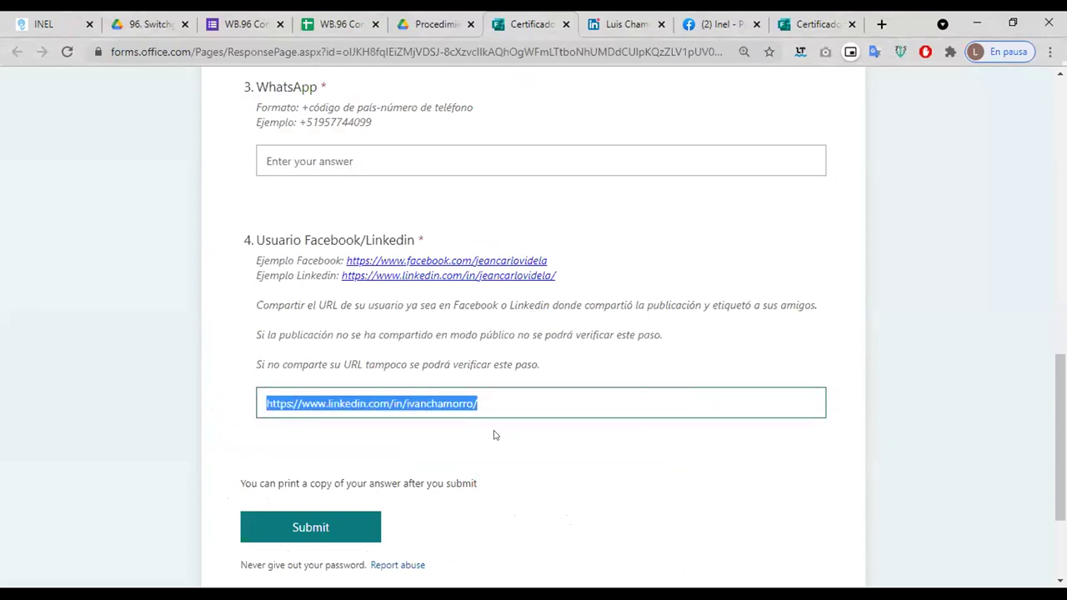
left_click(492, 397)
left_click_drag(479, 403, 243, 398)
left_click(493, 399)
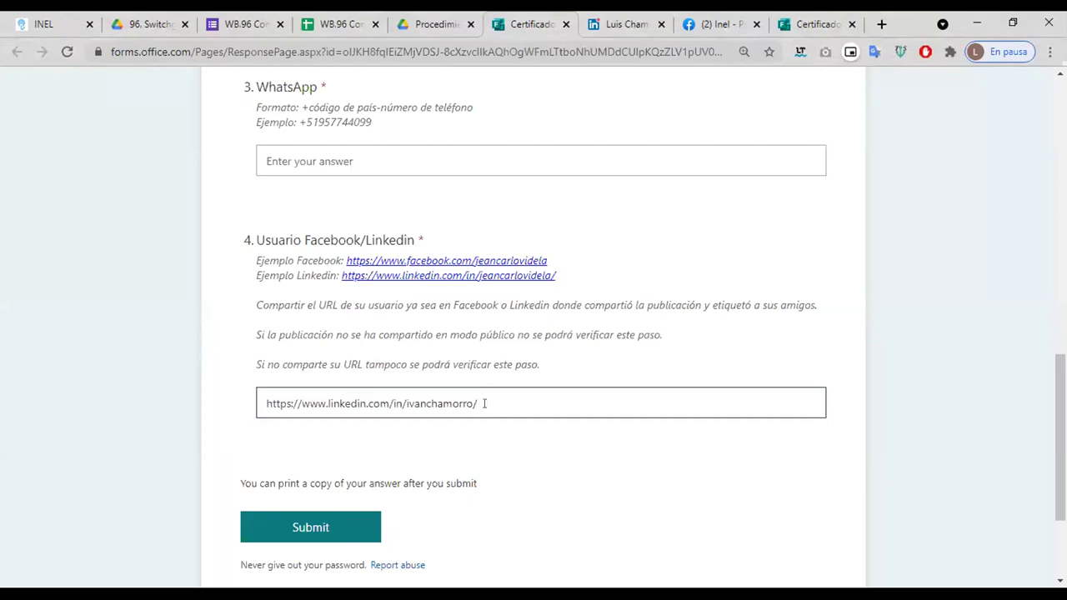
left_click_drag(483, 403, 176, 407)
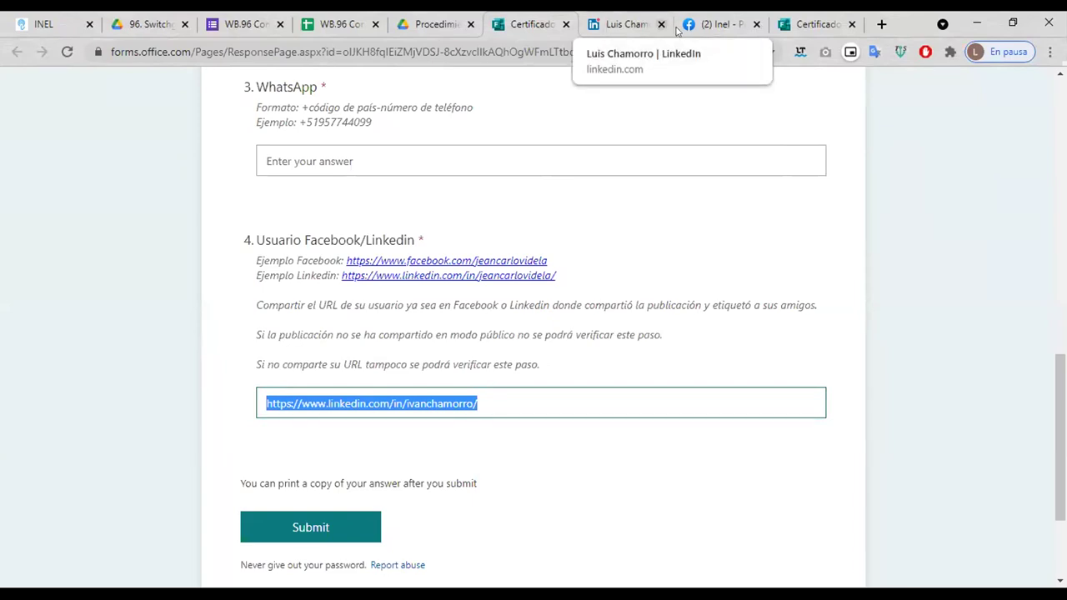
Open the signed-in user's own Facebook profile and copy its URL
key("ctrl+Tab")
key("ctrl+Tab")
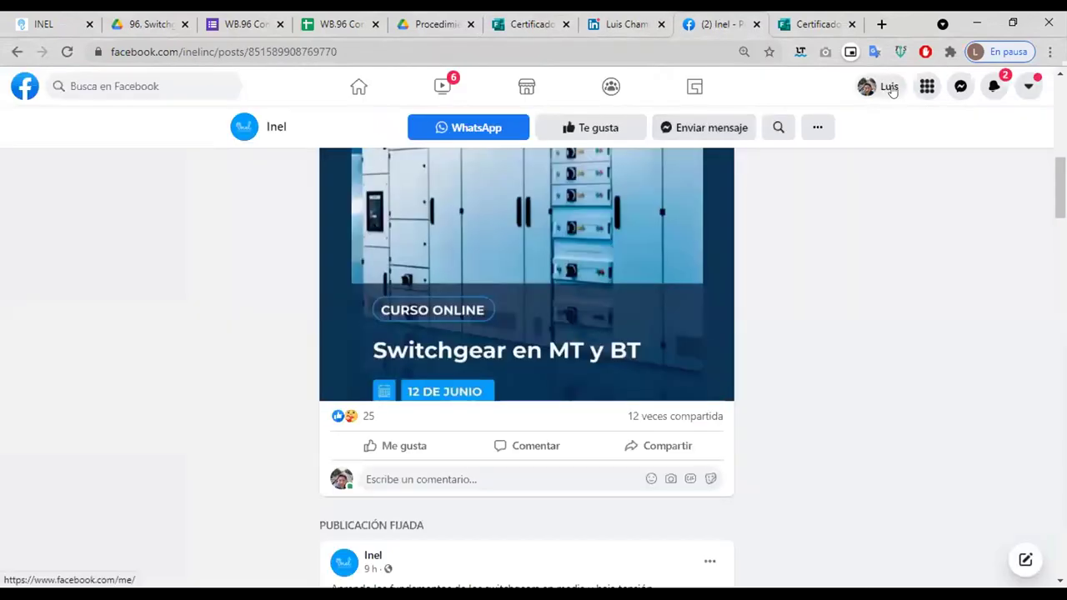
left_click(889, 86)
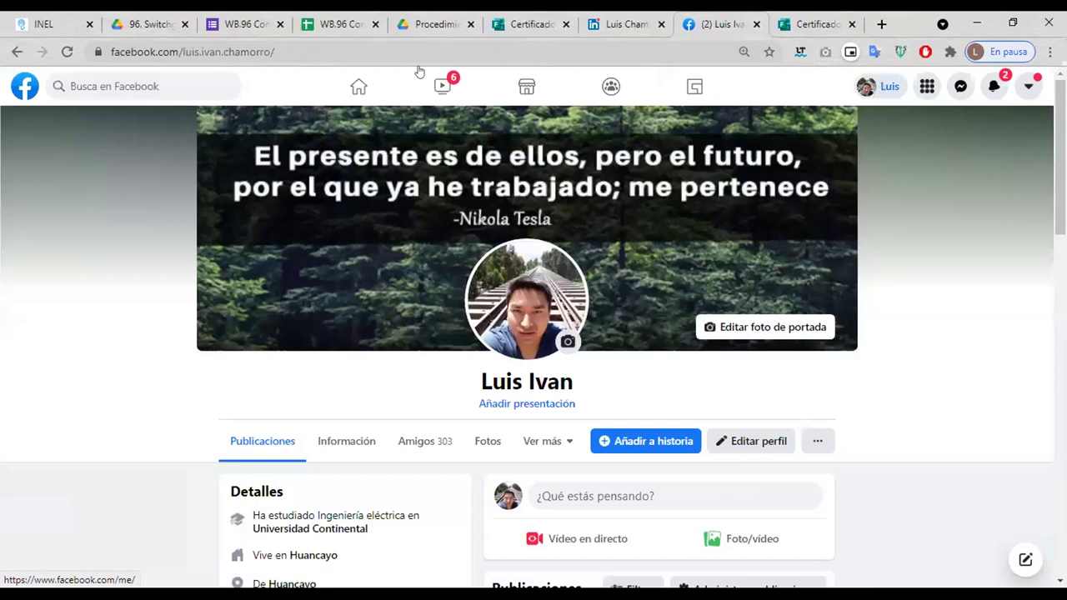
left_click(371, 47)
key("ctrl+a")
key("ctrl+c")
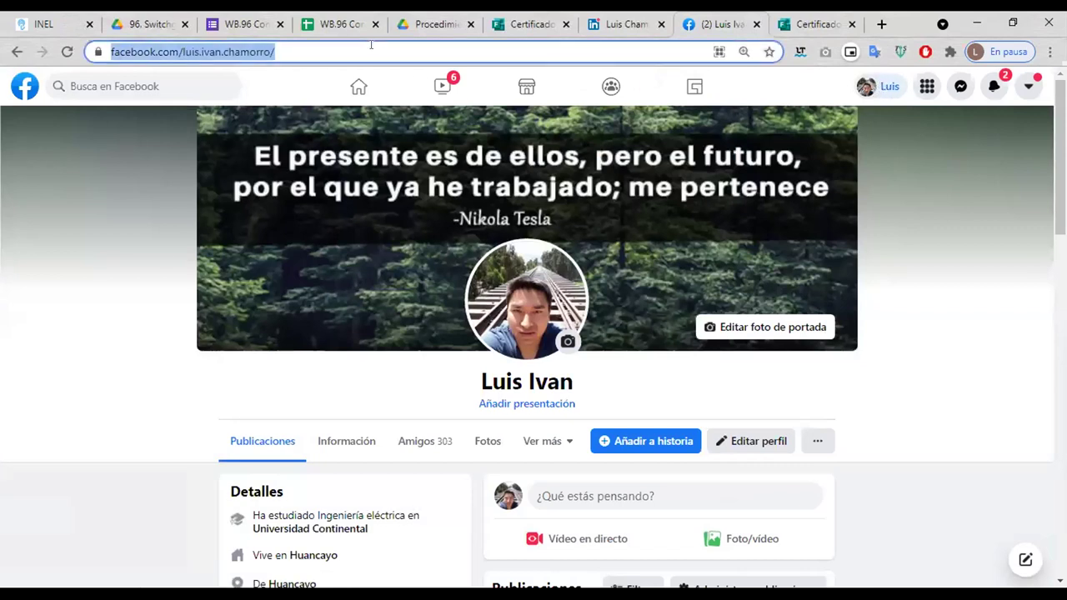
Replace the answer to question 4 of the certificate form with the copied Facebook profile URL
left_click(533, 23)
key("BackSpace")
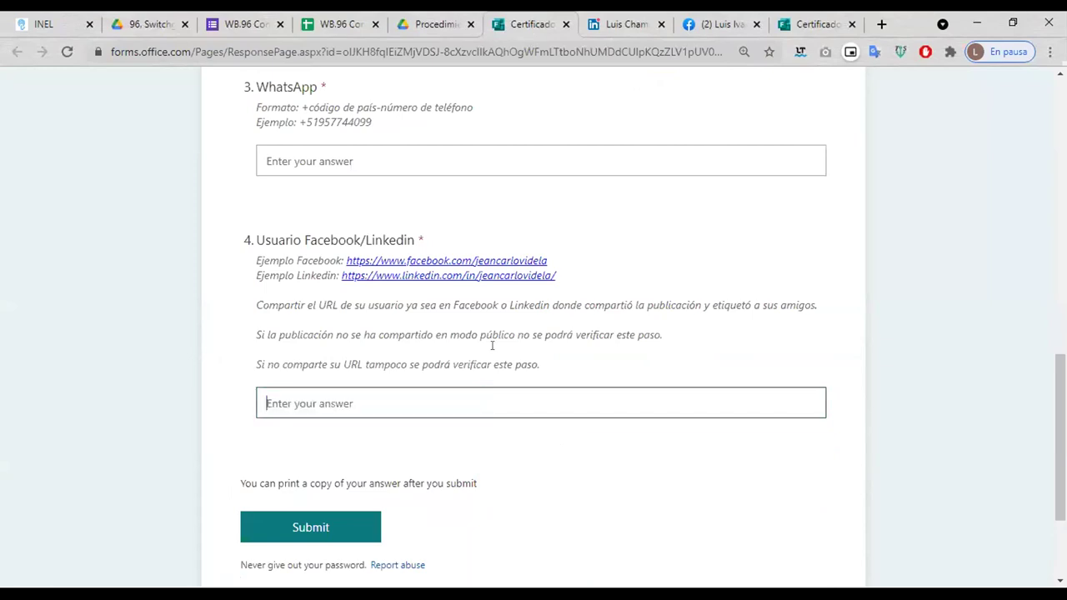
key("ctrl+v")
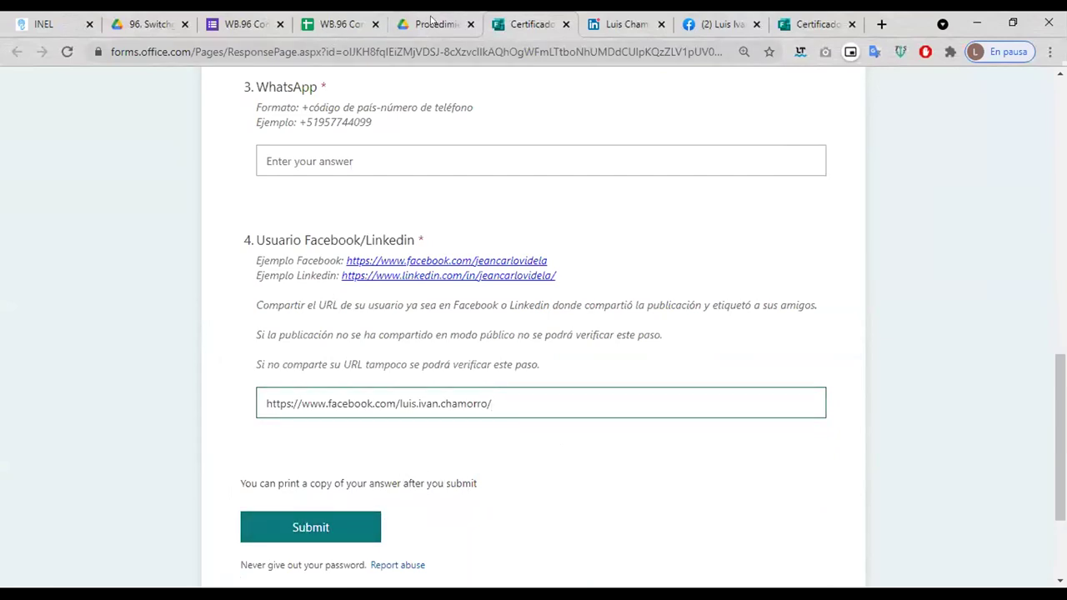
Go back to the procedure PDF and review the required form fields on page 5, Llenar el formulario con tus datos
left_click(431, 27)
scroll(398, 391, "down", 3)
scroll(397, 392, "down", 5)
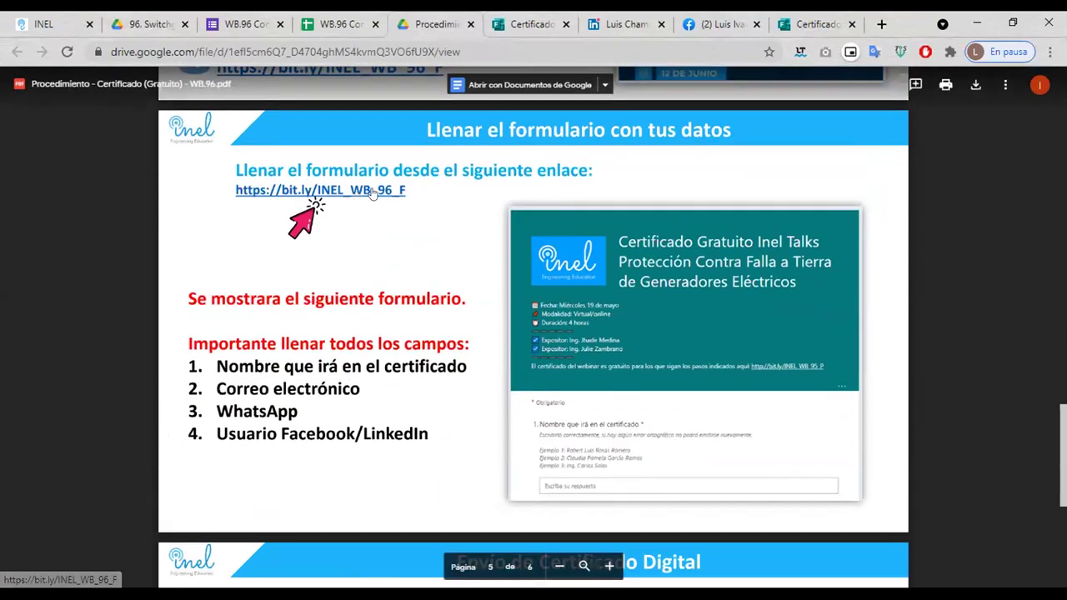
left_click_drag(216, 367, 467, 367)
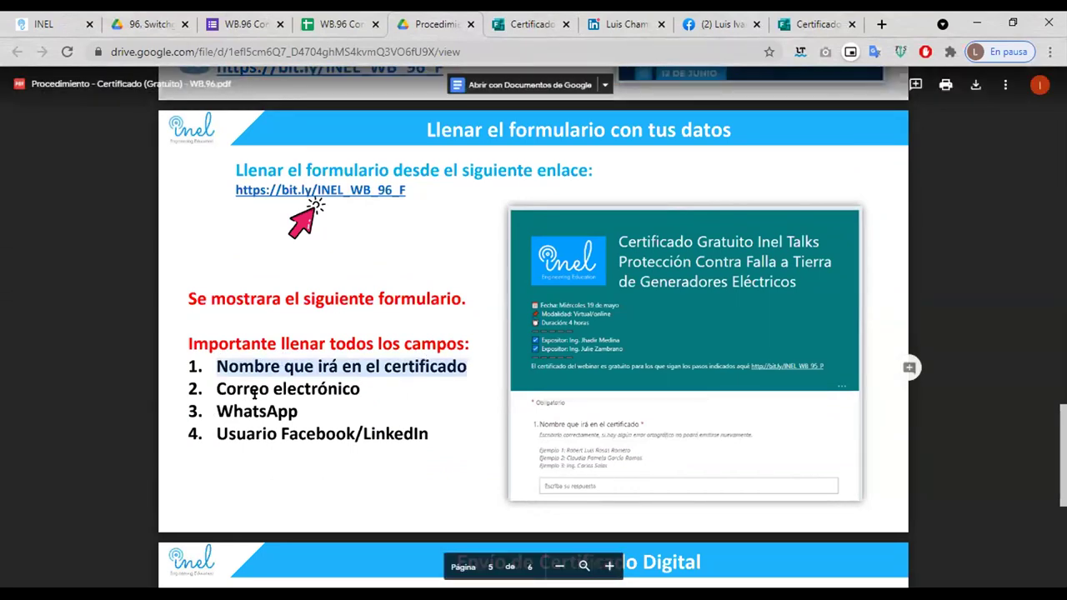
left_click(357, 429)
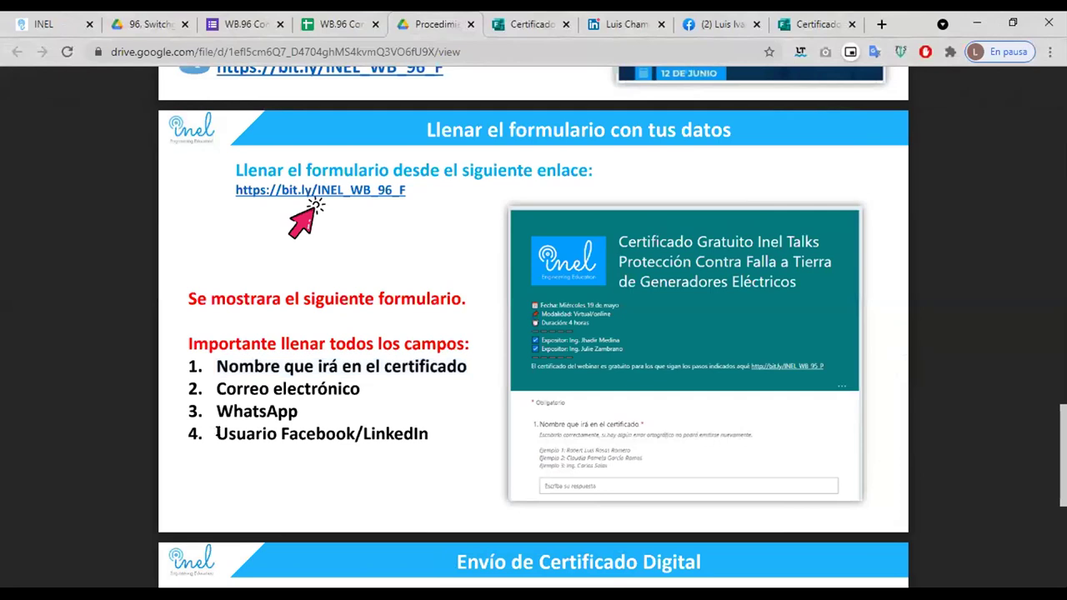
Examine the first and last sending dates and times on the Envío de Certificado Digital page
scroll(306, 425, "down", 5)
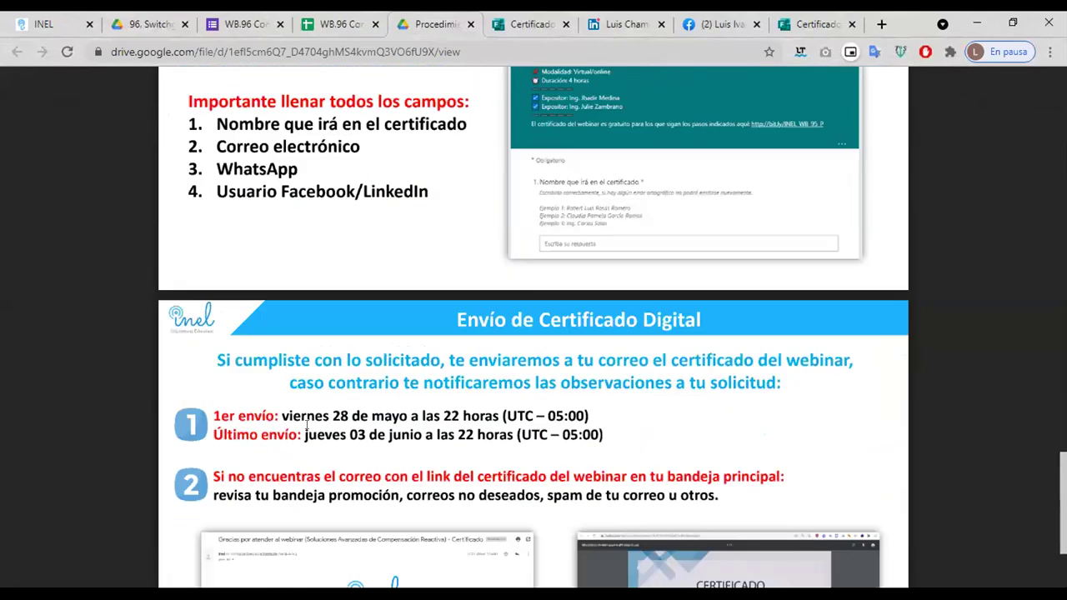
scroll(305, 425, "down", 1)
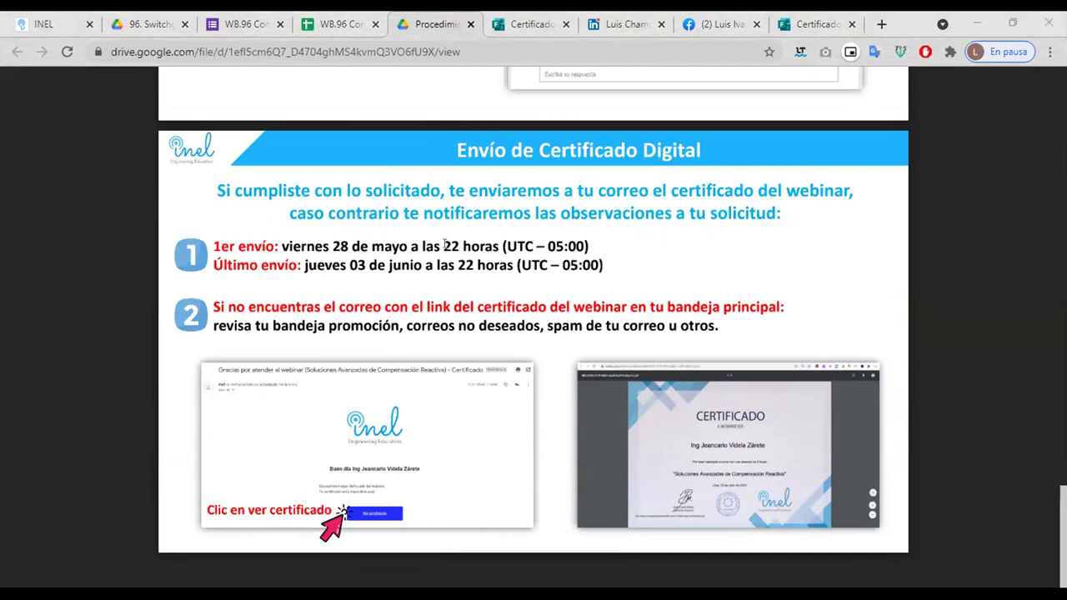
left_click_drag(445, 244, 584, 238)
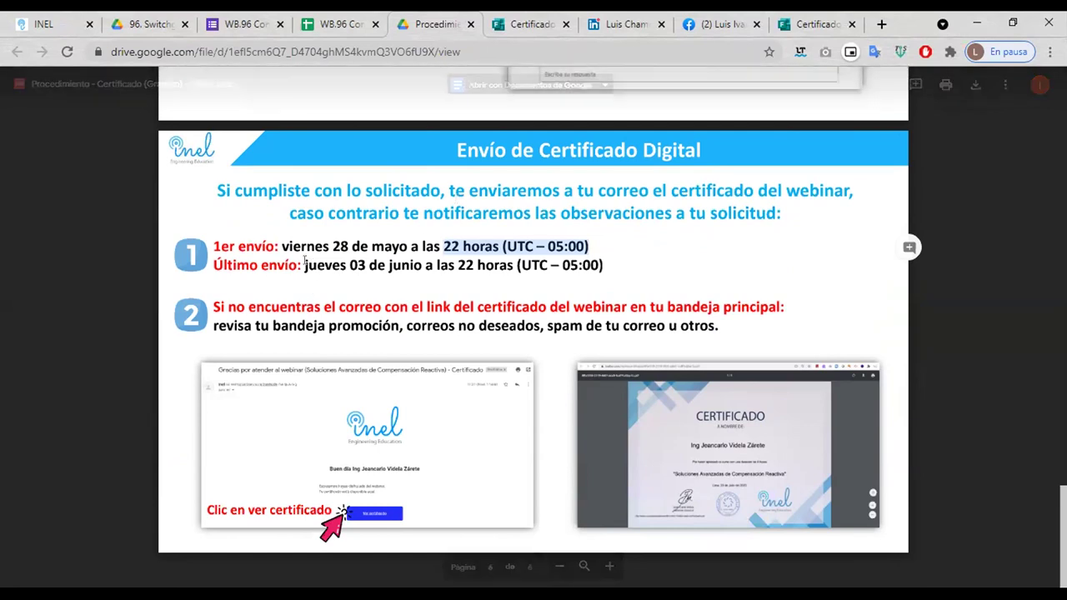
left_click(325, 259)
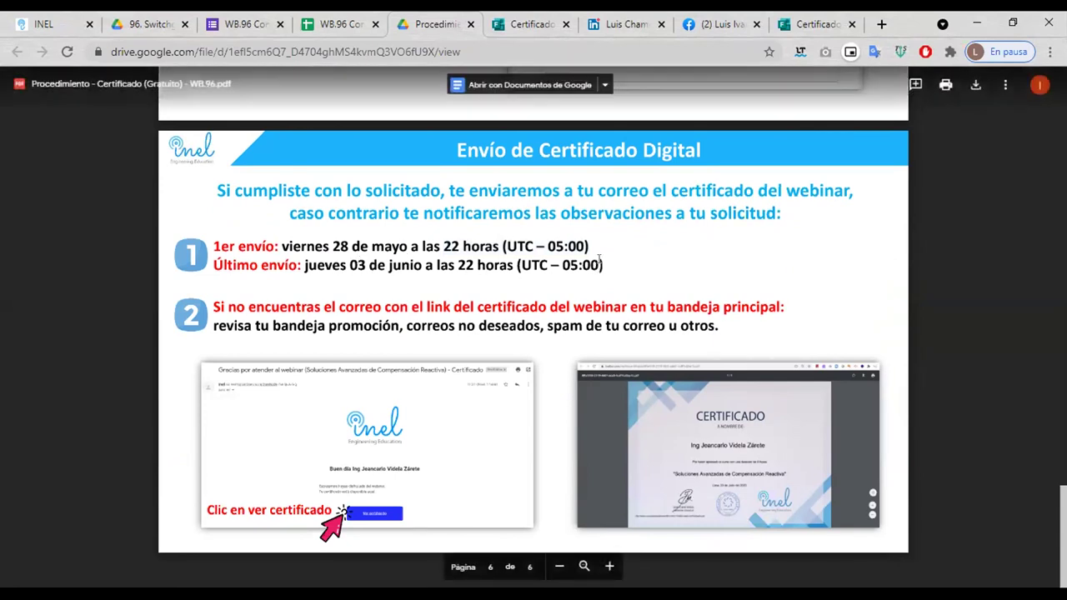
left_click_drag(589, 245, 297, 244)
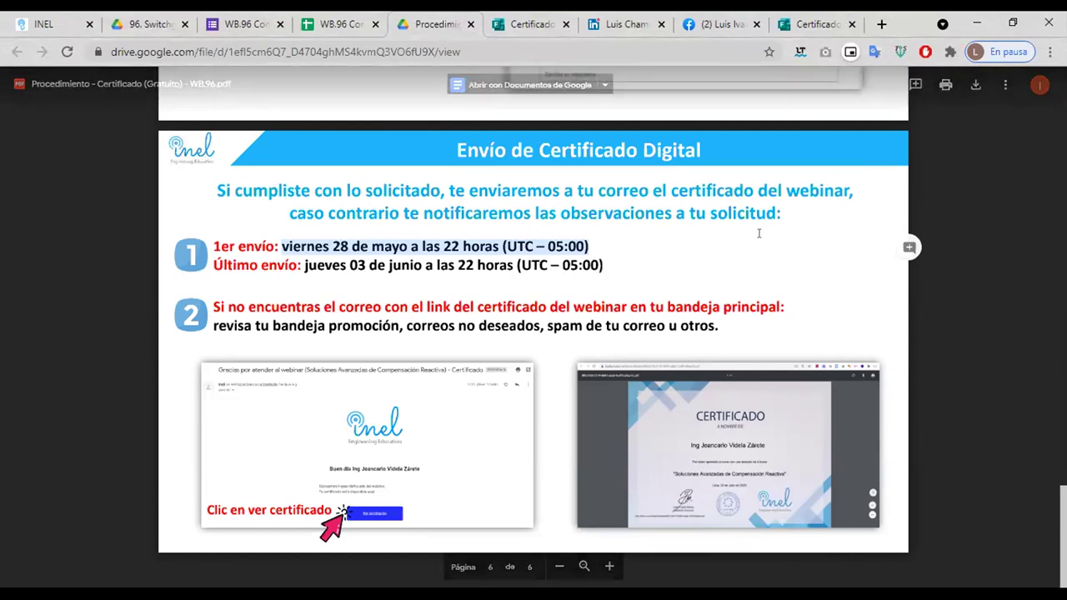
Revisit the earlier part of the certificate form and return to the procedure PDF's Envío de Certificado Digital page
left_click(519, 27)
scroll(407, 383, "up", 3)
scroll(407, 383, "up", 3)
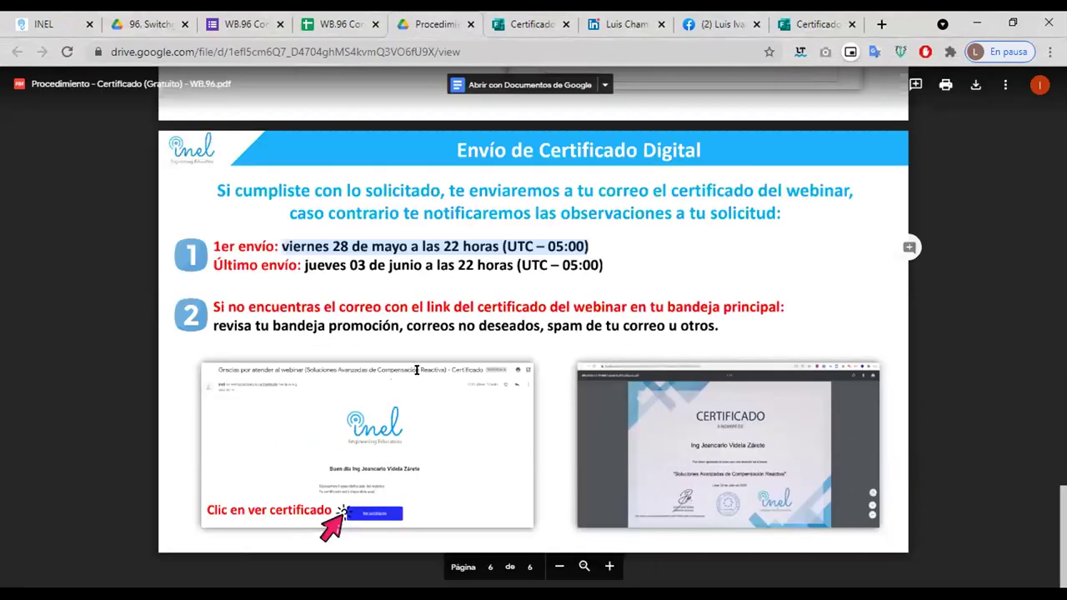
left_click(417, 18)
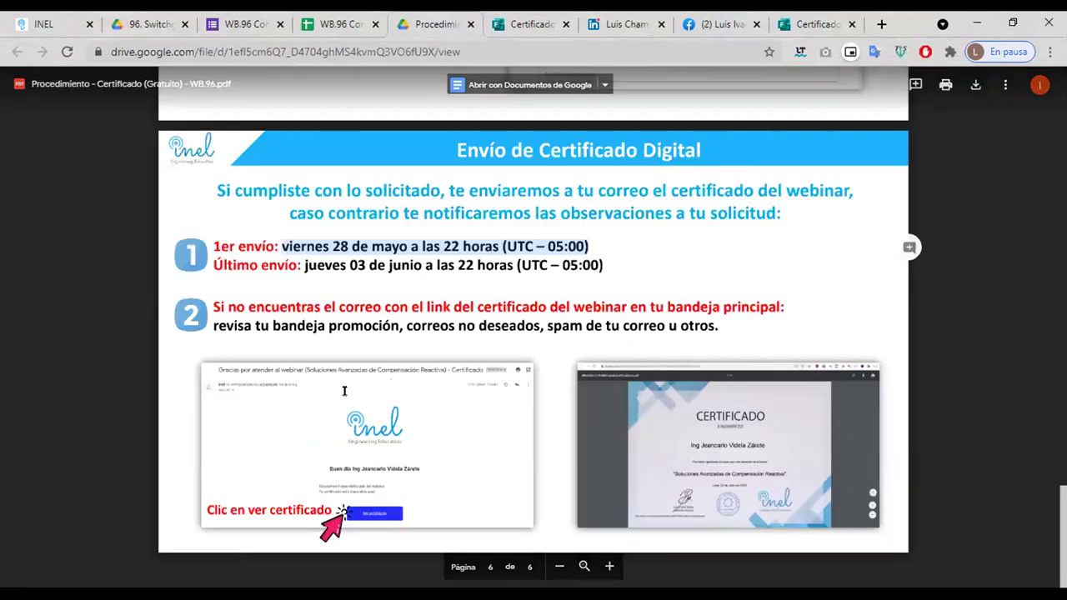